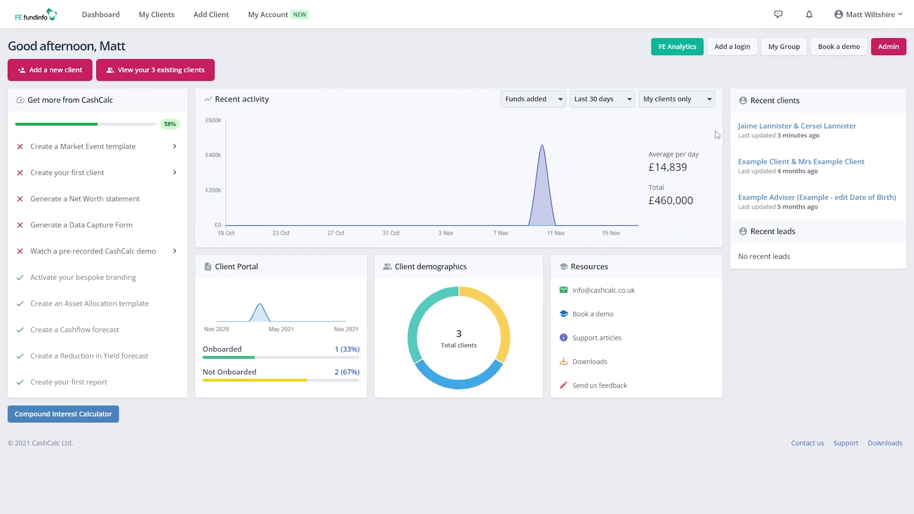
# Open the client couple's Cashflow Modeller and list its Gross basis forecasts.
pyautogui.click(776, 137)
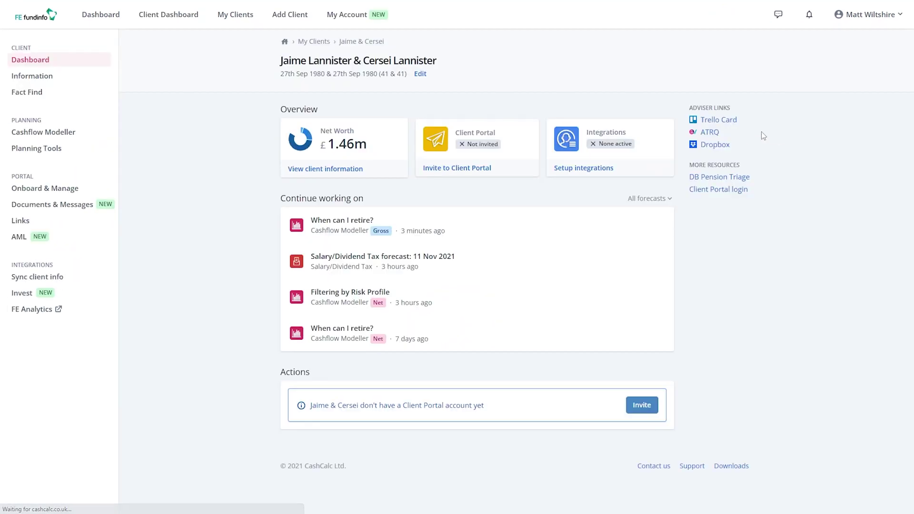
pyautogui.click(54, 134)
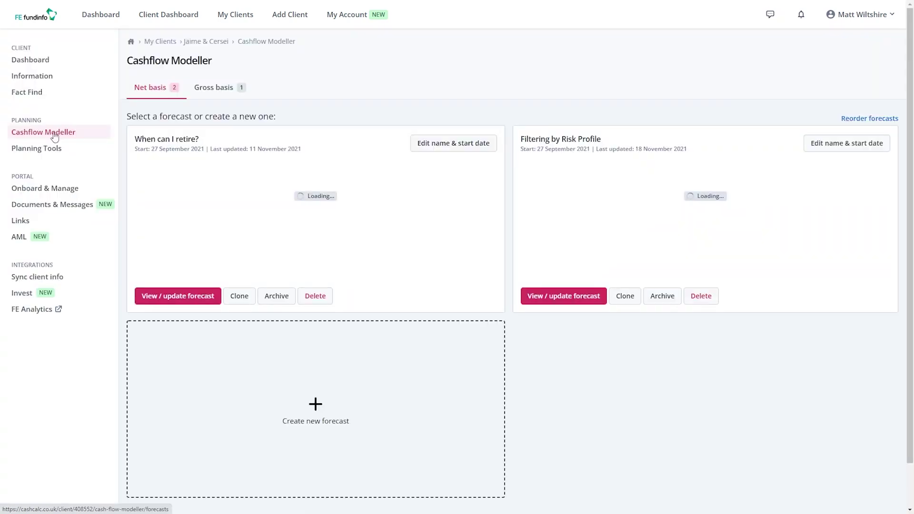
pyautogui.click(224, 88)
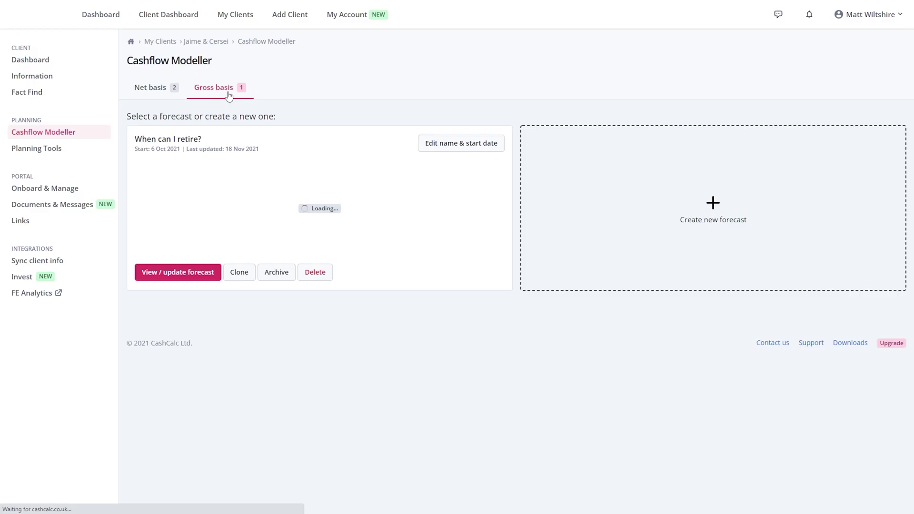
pyautogui.click(719, 207)
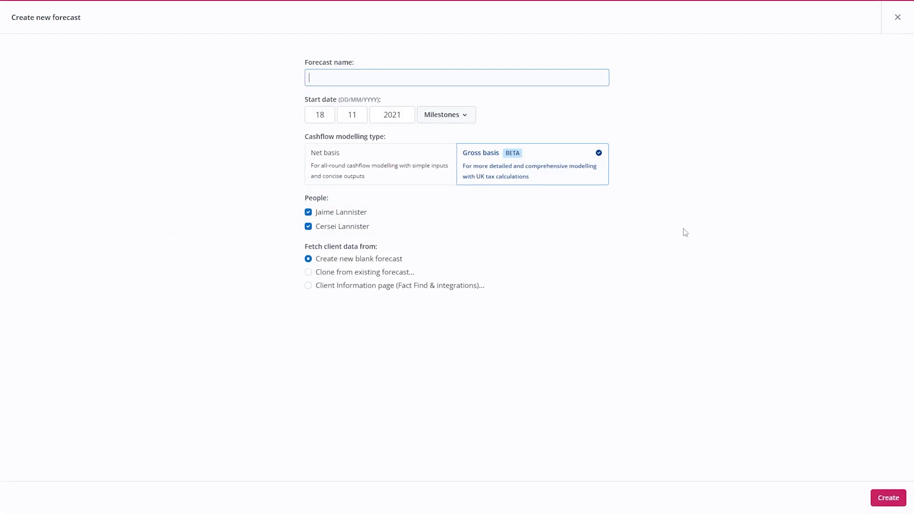
pyautogui.click(443, 292)
pyautogui.click(444, 287)
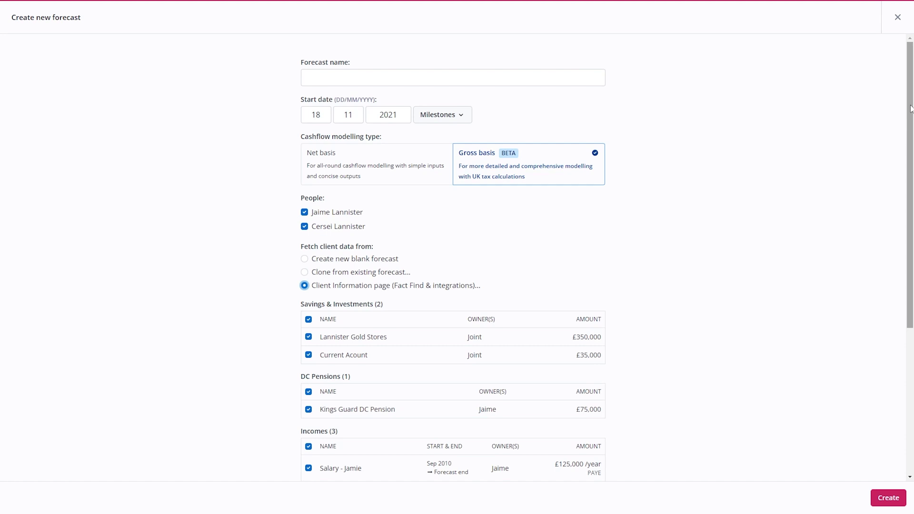
pyautogui.moveTo(911, 112); pyautogui.dragTo(913, 284)
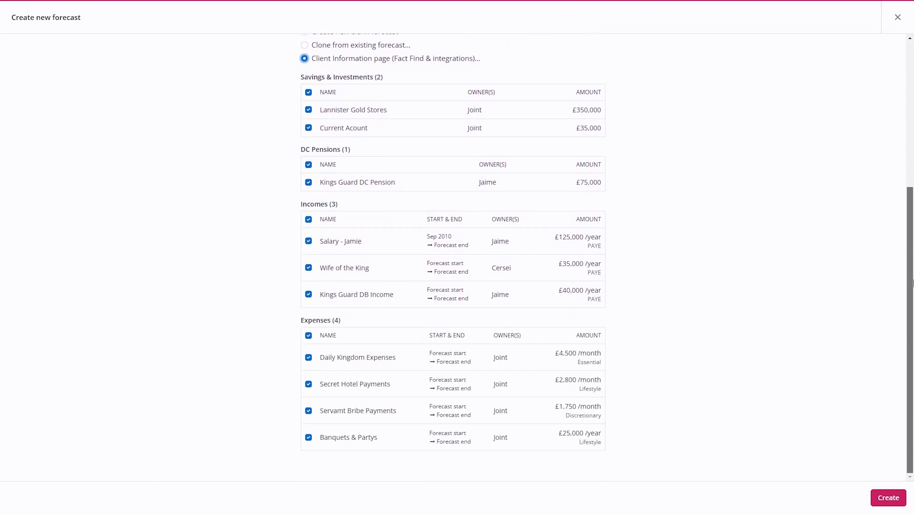
pyautogui.click(897, 23)
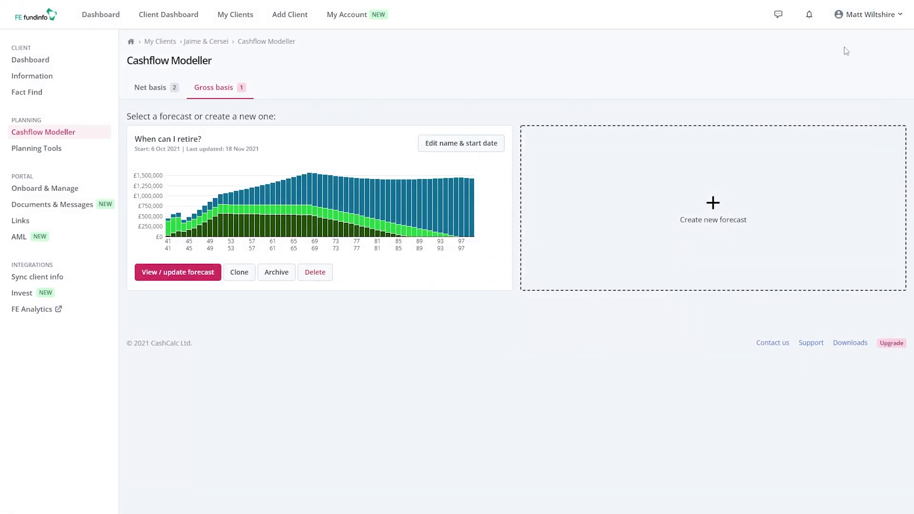
# Open the 'When can I retire?' forecast on its People & Timeline inputs.
pyautogui.click(176, 275)
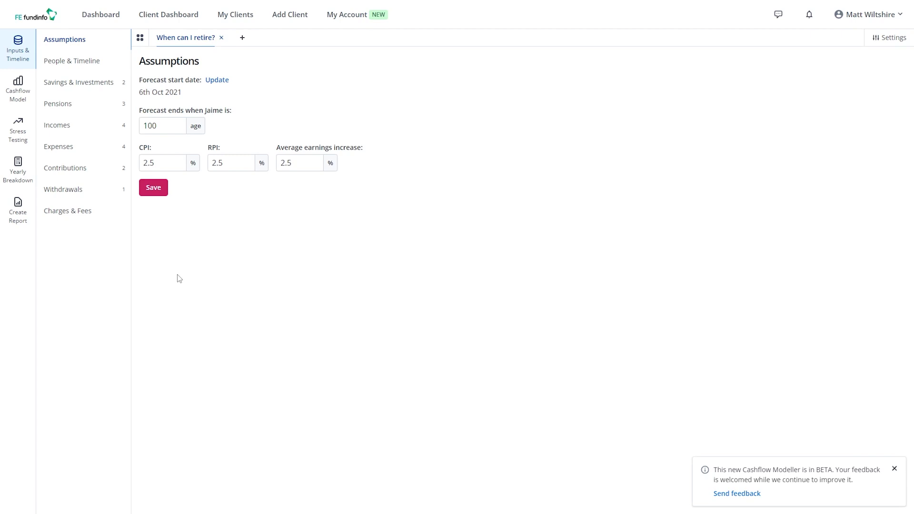
pyautogui.click(84, 63)
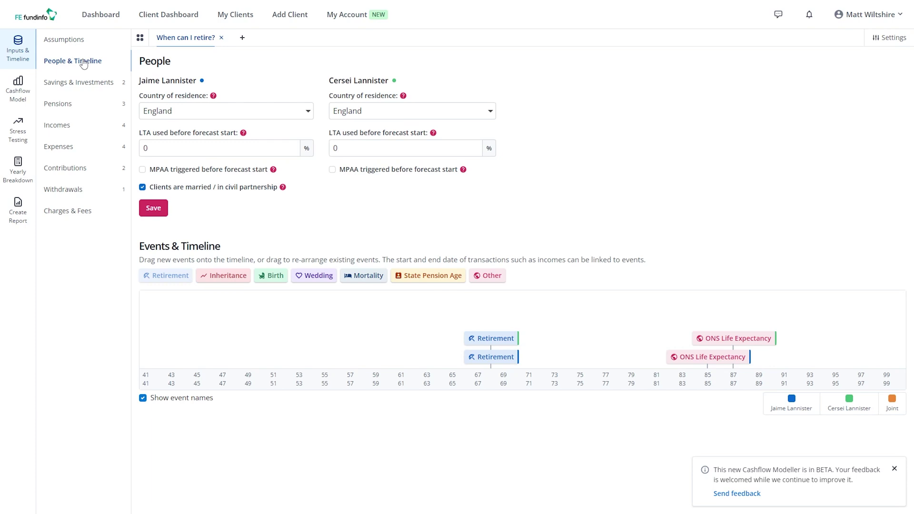
pyautogui.click(310, 118)
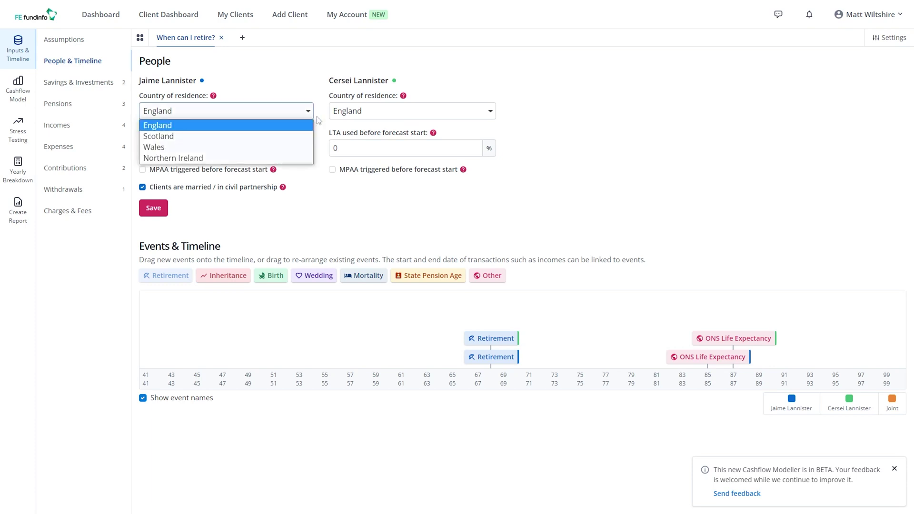
pyautogui.click(496, 117)
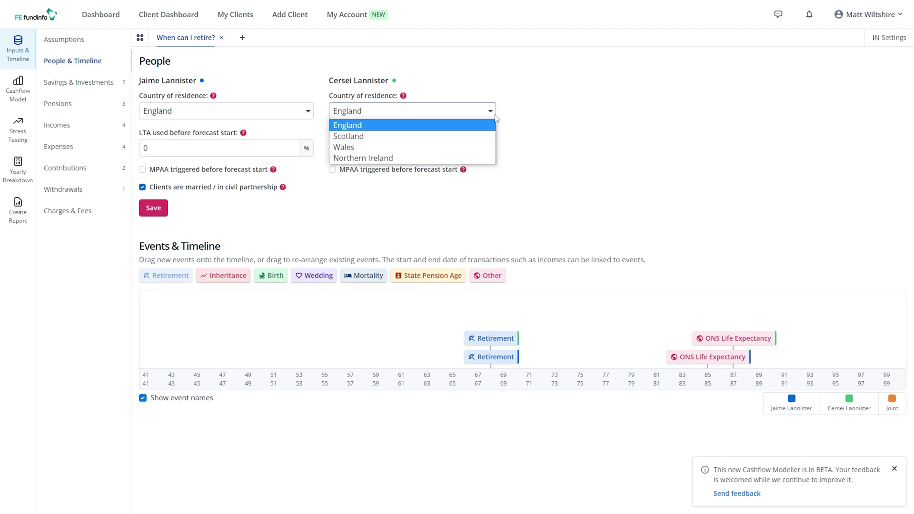
pyautogui.click(495, 118)
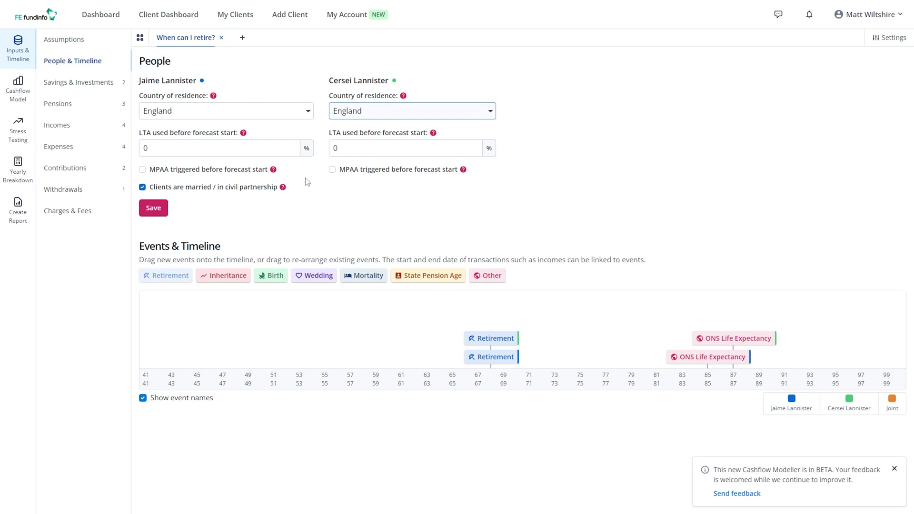
pyautogui.click(142, 170)
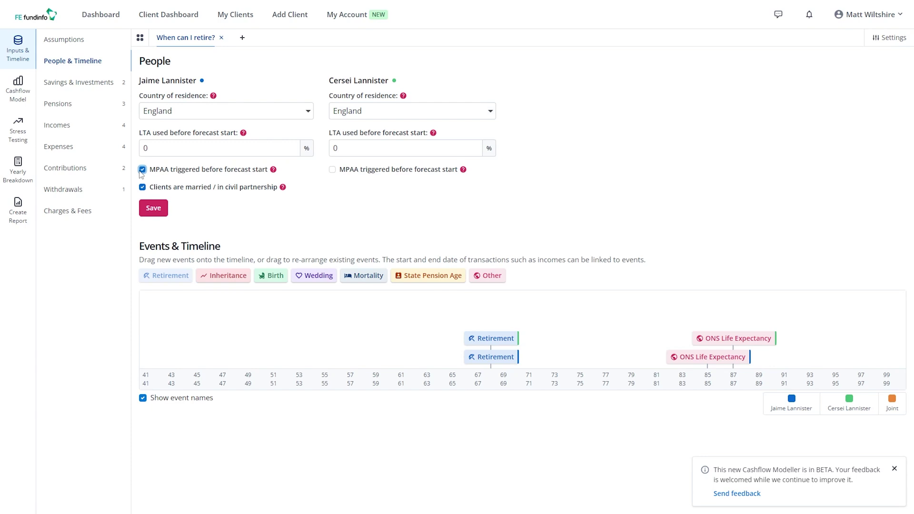
pyautogui.click(142, 170)
# Try an Other timeline event and the married checkbox without changes, then view Savings & Investments.
pyautogui.moveTo(498, 274); pyautogui.dragTo(299, 314)
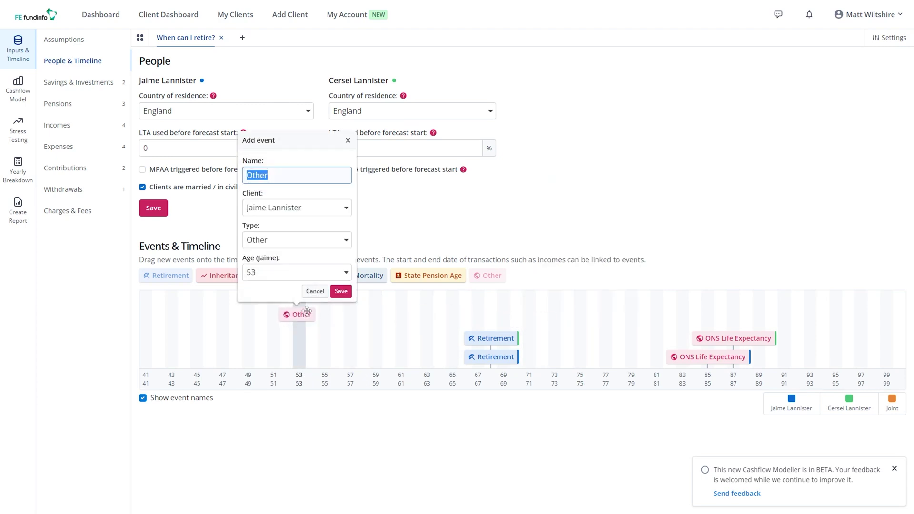
pyautogui.click(315, 292)
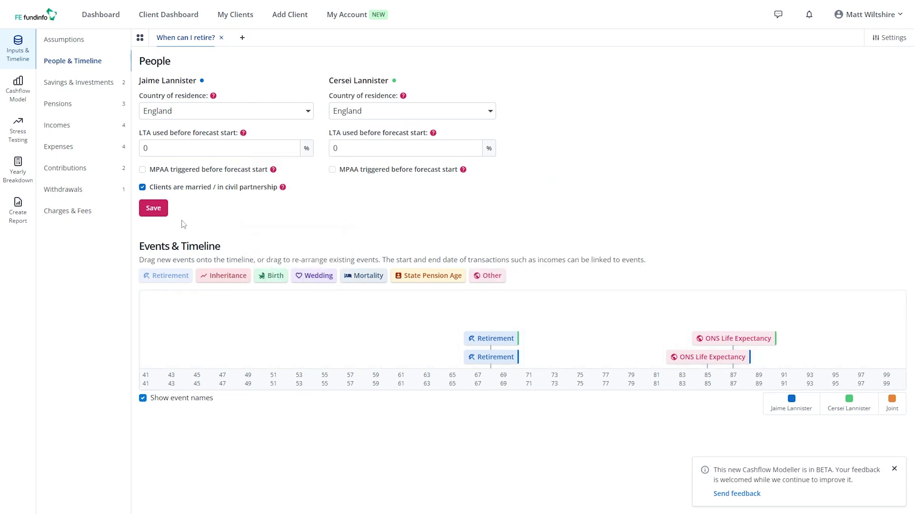
pyautogui.click(142, 188)
pyautogui.click(143, 188)
pyautogui.click(95, 86)
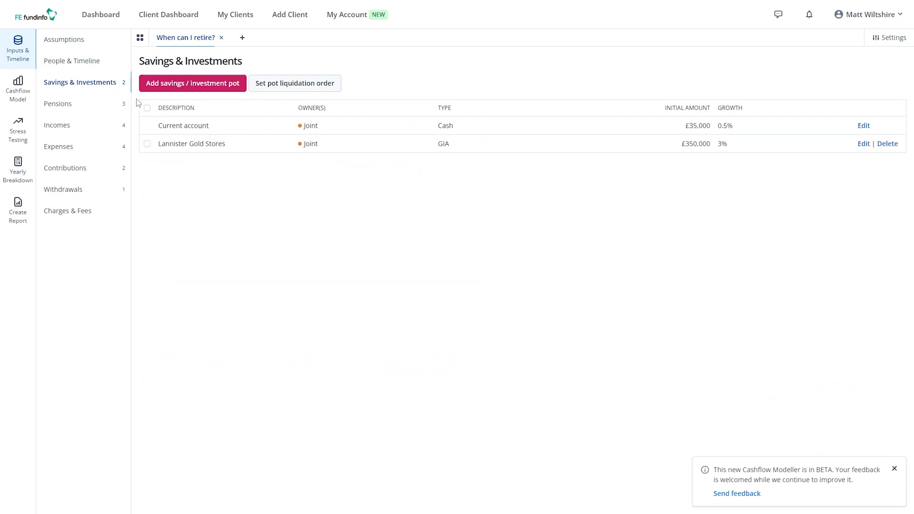
pyautogui.click(217, 86)
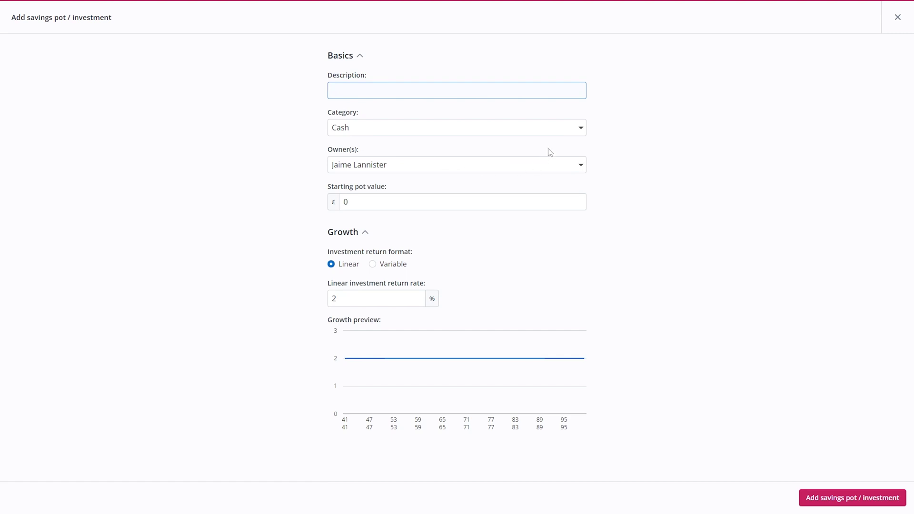
pyautogui.click(567, 128)
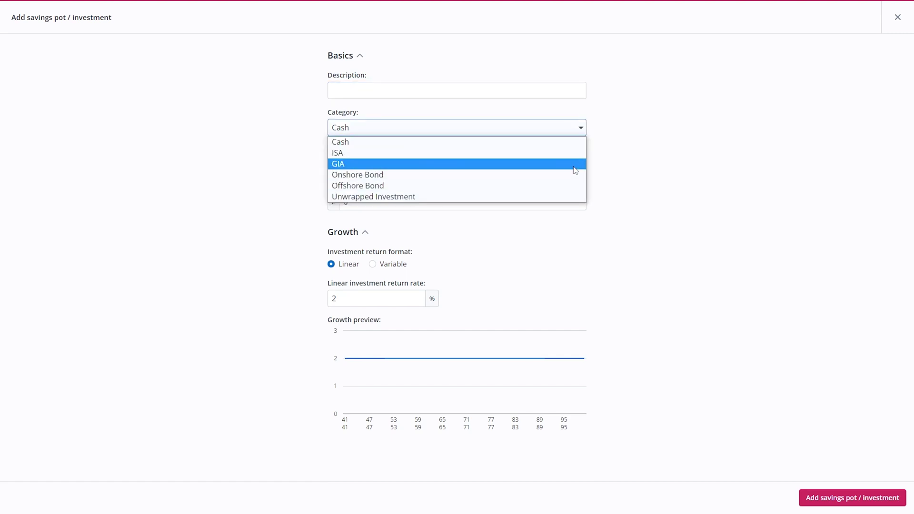
pyautogui.click(579, 134)
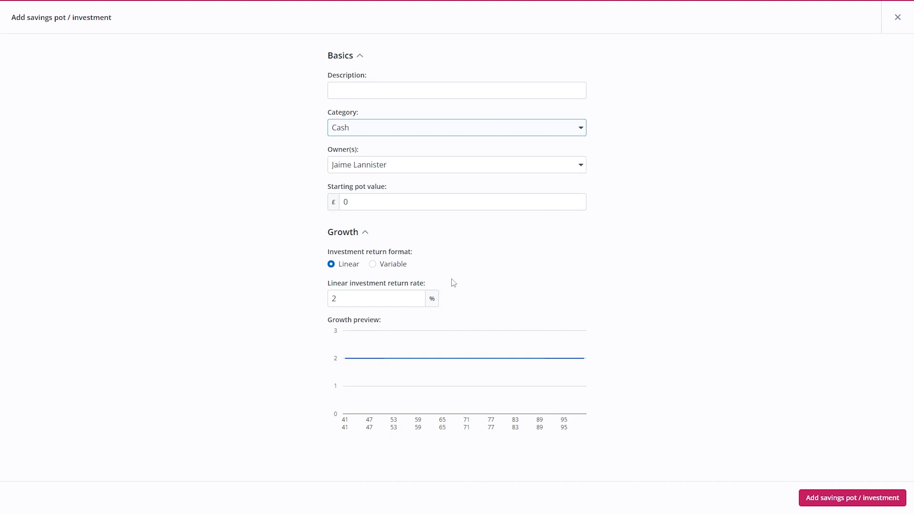
pyautogui.click(376, 266)
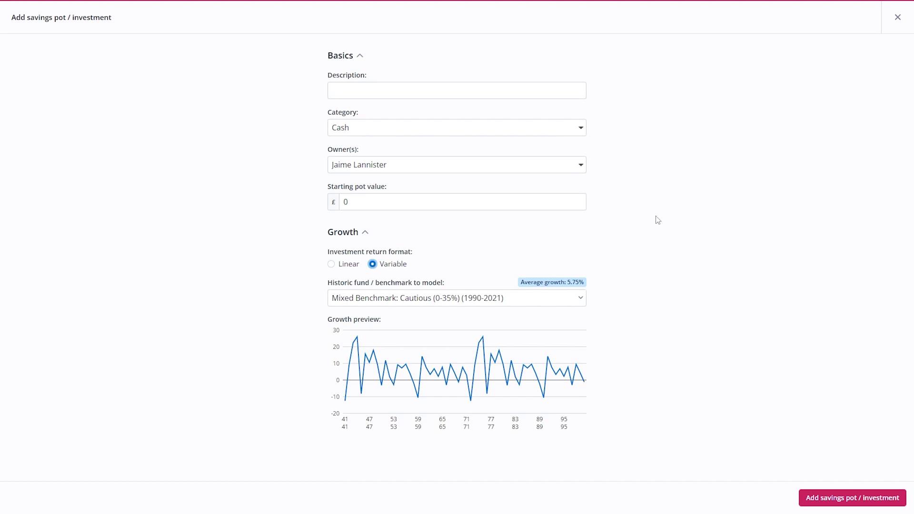
pyautogui.click(896, 19)
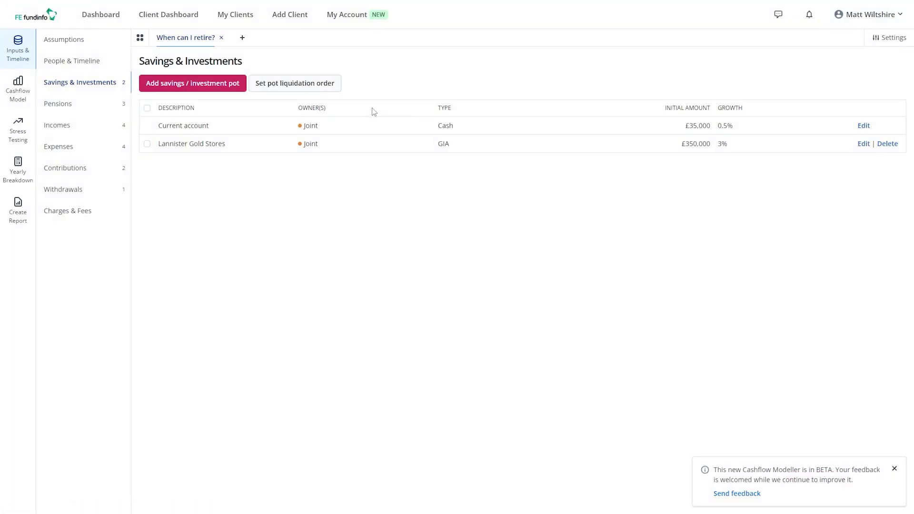
pyautogui.click(312, 89)
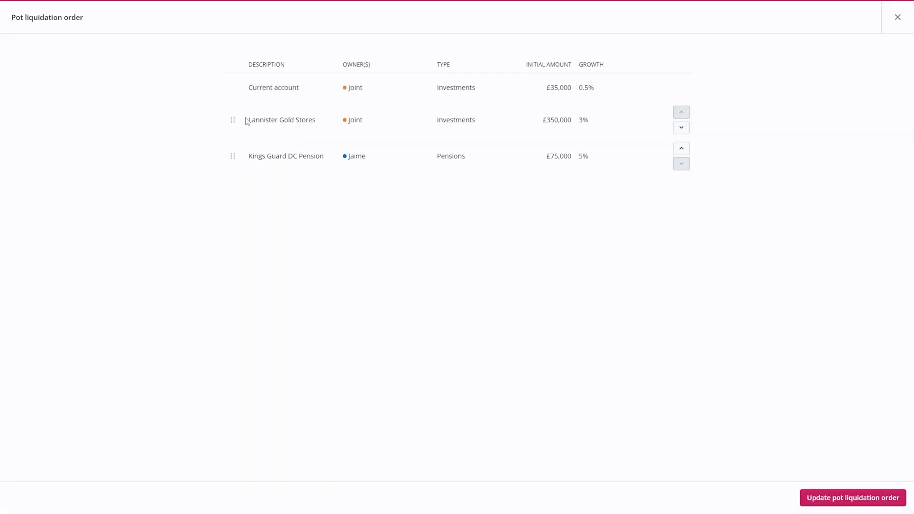
pyautogui.moveTo(234, 119); pyautogui.dragTo(230, 153)
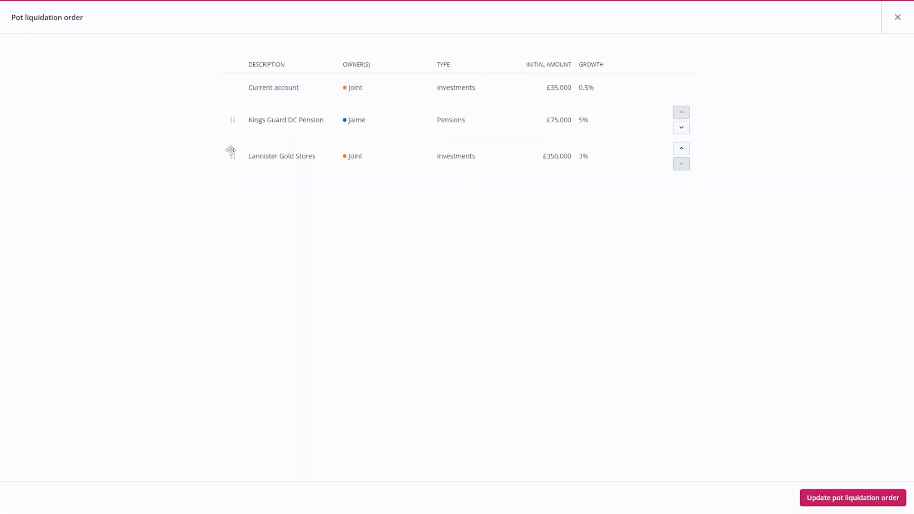
pyautogui.moveTo(231, 119); pyautogui.dragTo(232, 159)
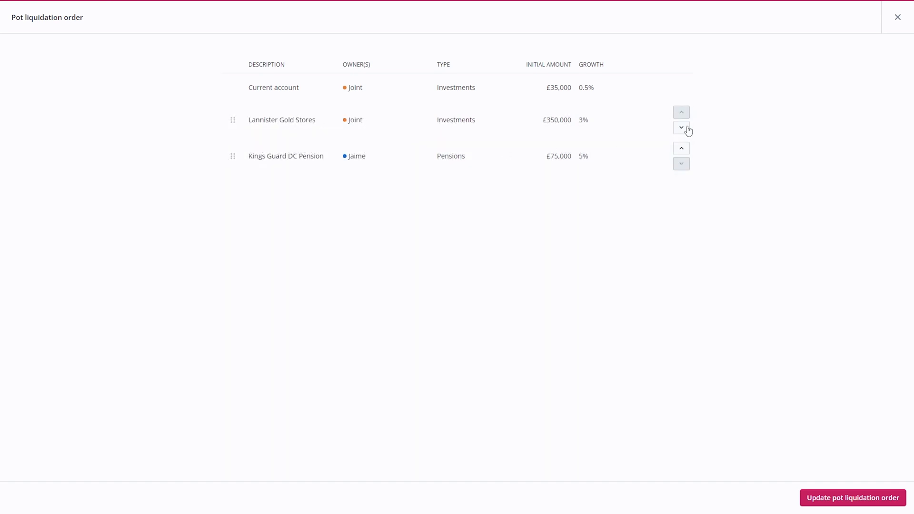
pyautogui.click(896, 24)
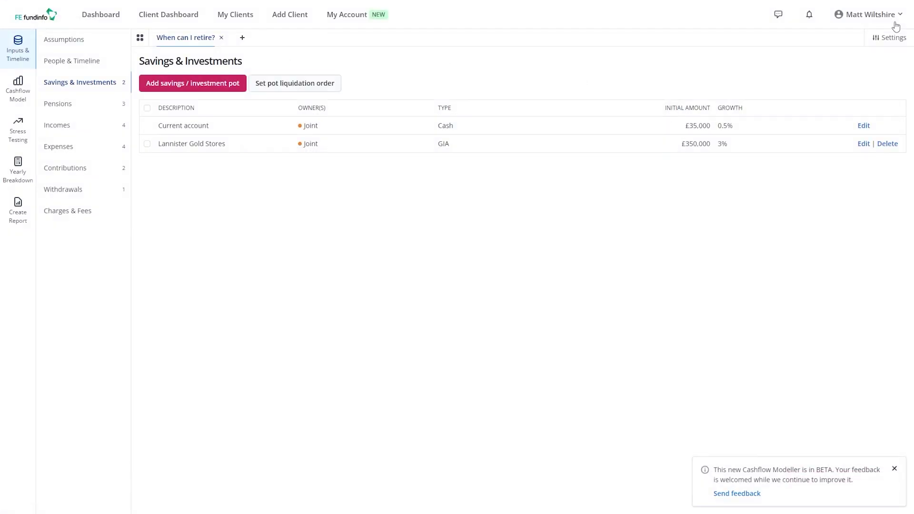
# View Pensions and explore a new DC pension's owner, crystallisation and variable-return options, then discard it.
pyautogui.click(84, 107)
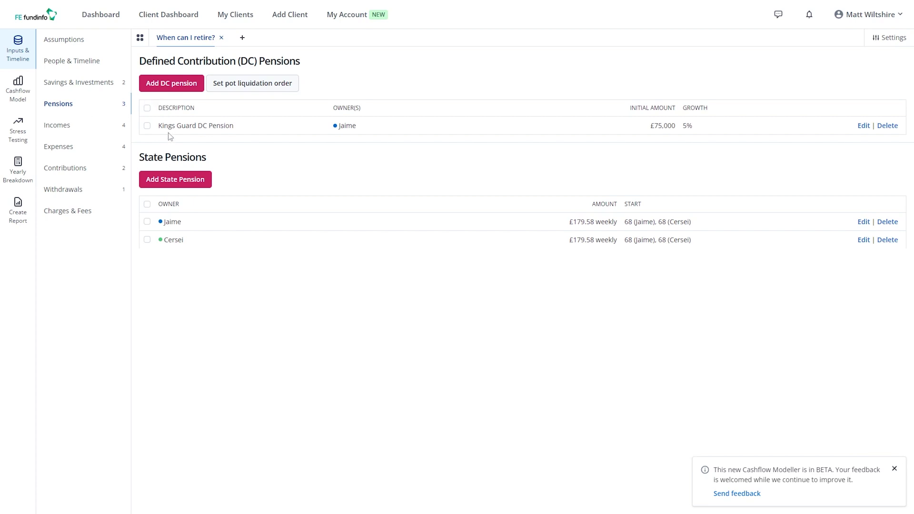
pyautogui.click(174, 87)
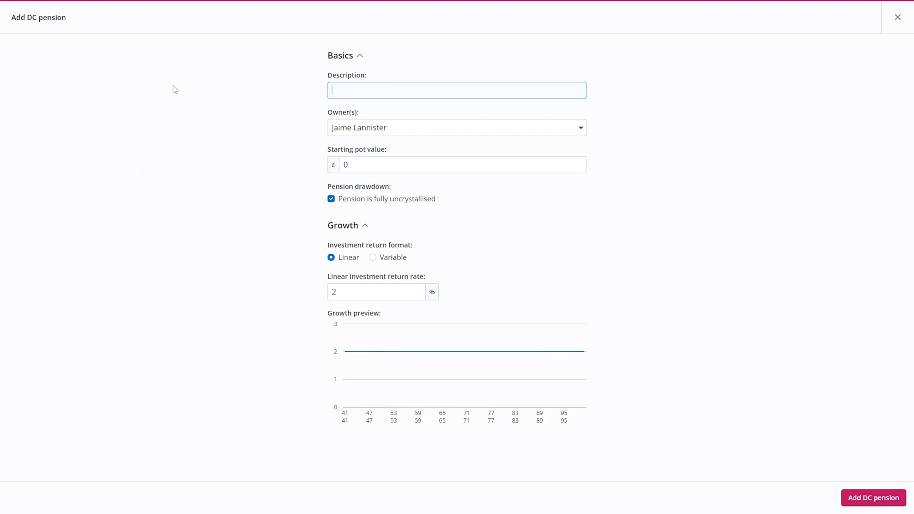
pyautogui.click(581, 129)
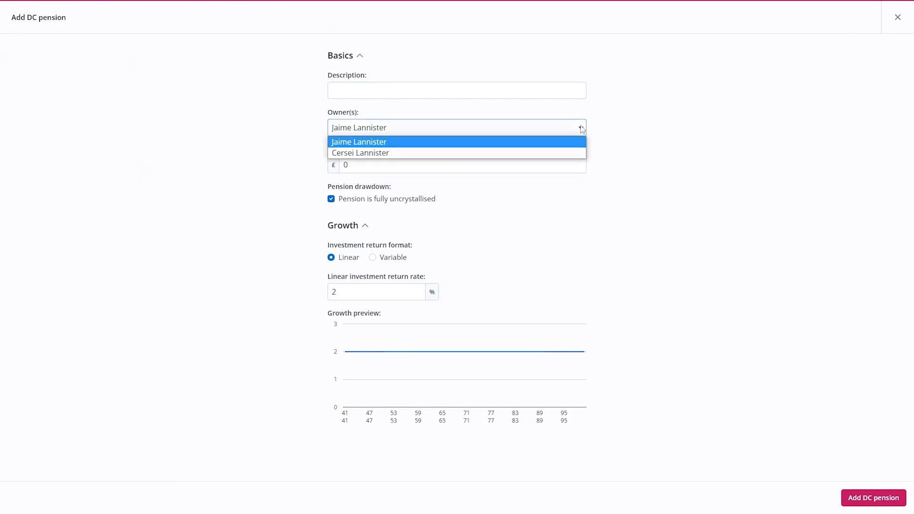
pyautogui.click(582, 129)
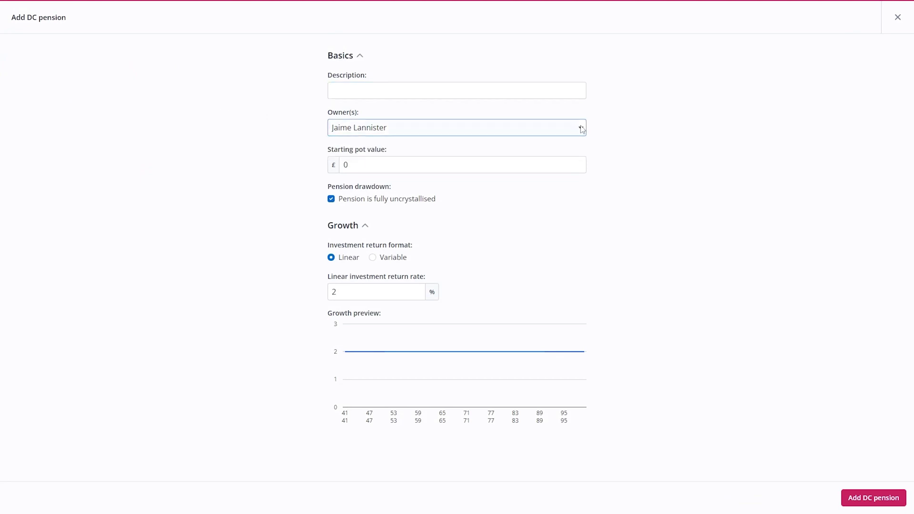
pyautogui.click(331, 199)
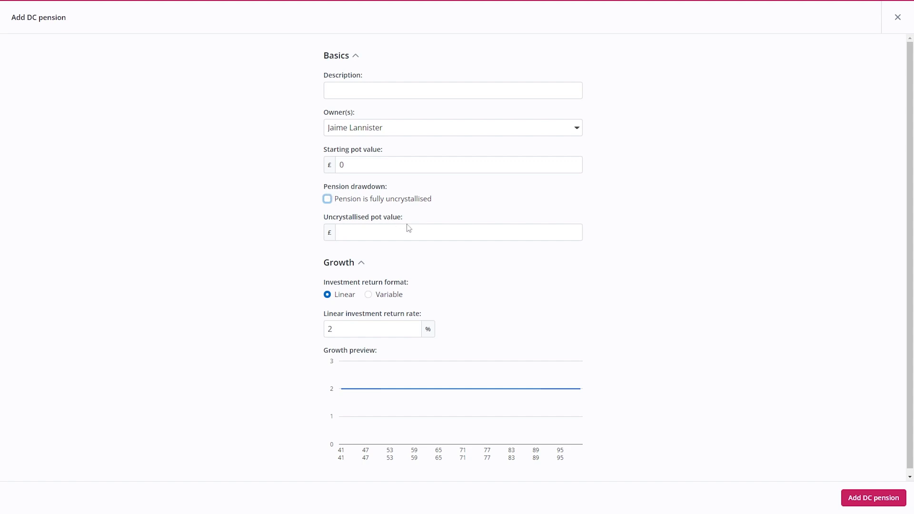
pyautogui.click(421, 234)
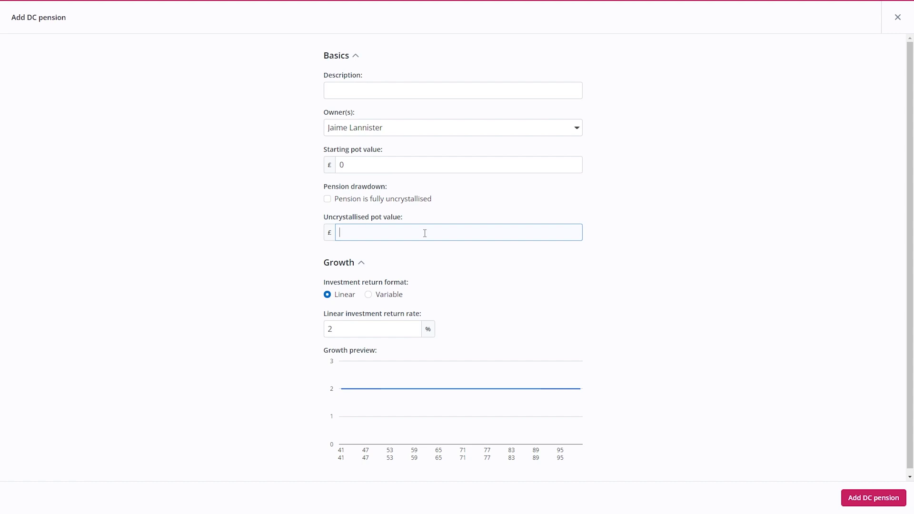
pyautogui.click(367, 297)
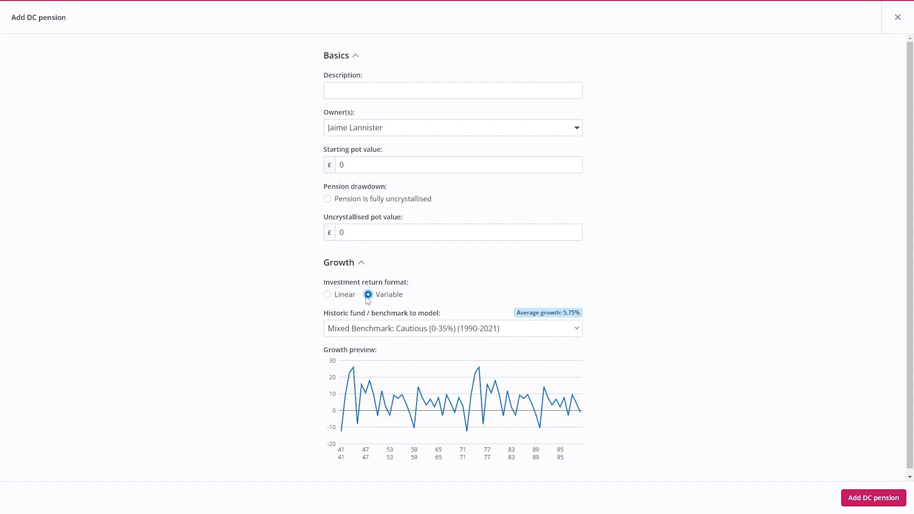
pyautogui.click(898, 18)
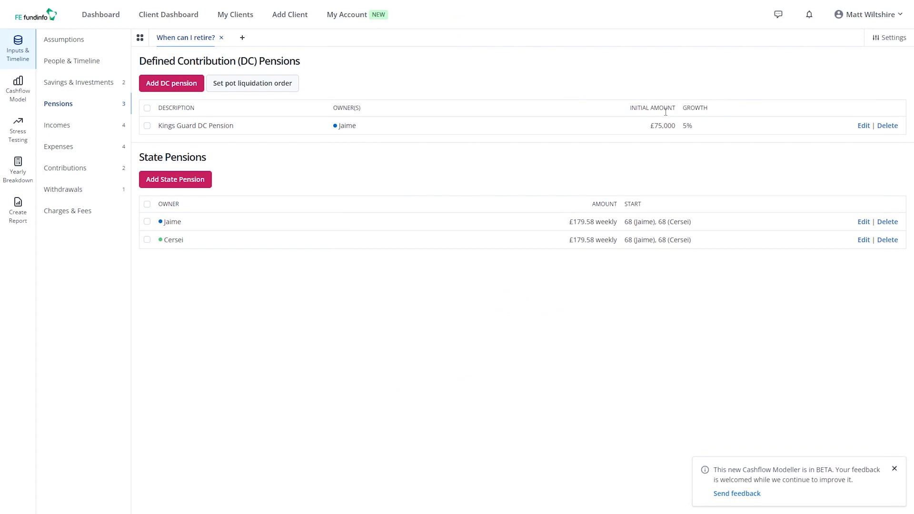
# Open the Incomes list and start a new income, keeping the existing owner.
pyautogui.click(88, 126)
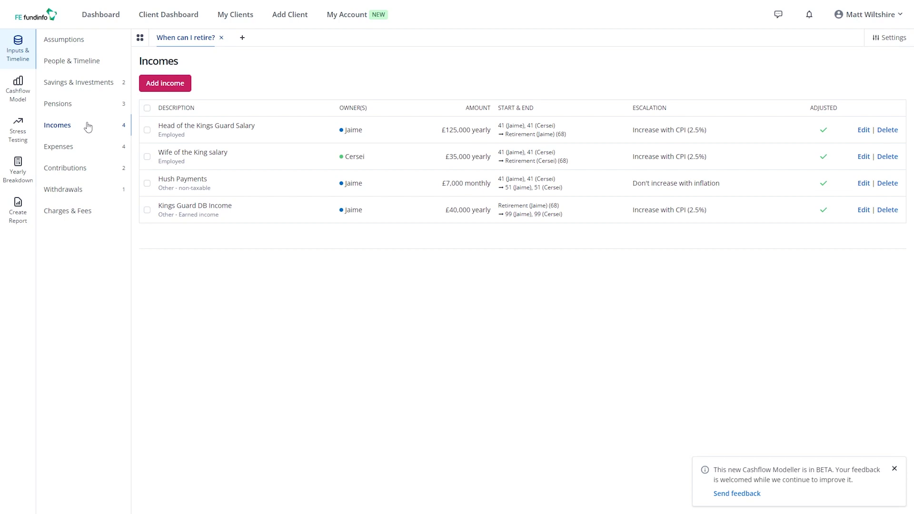
pyautogui.click(158, 89)
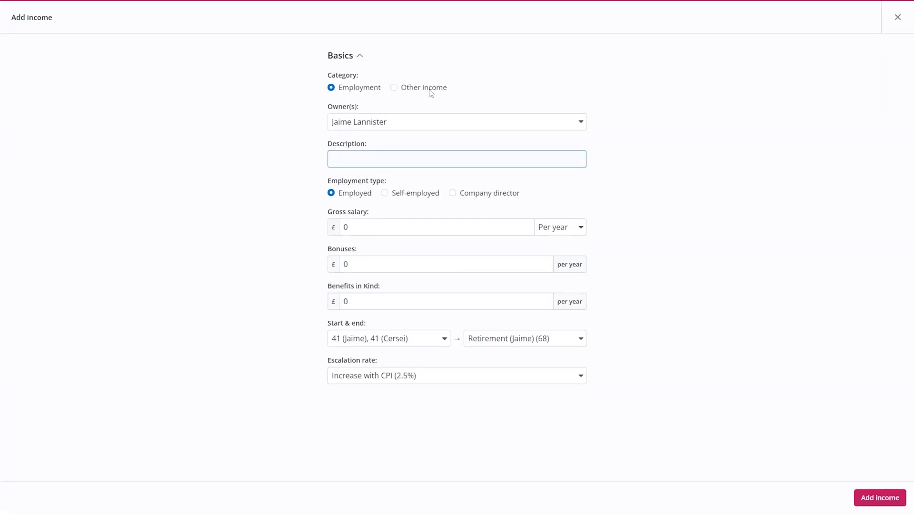
pyautogui.click(582, 123)
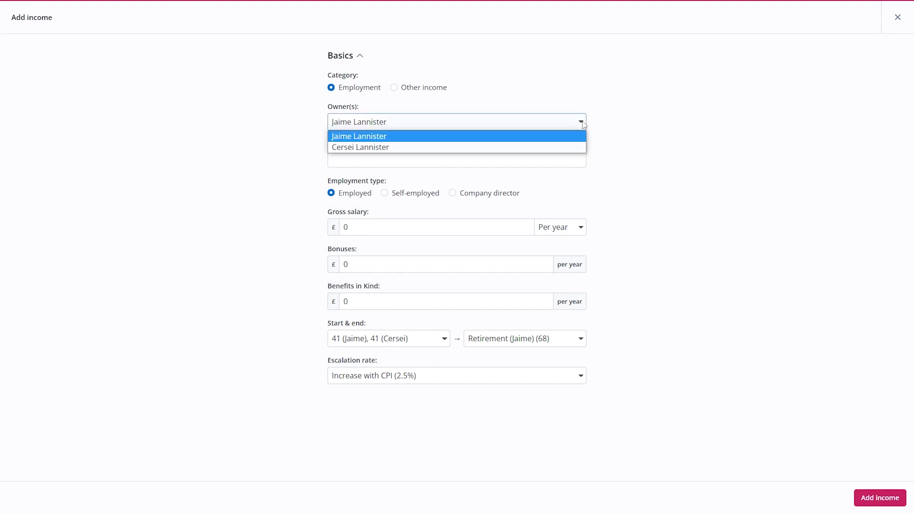
pyautogui.click(582, 124)
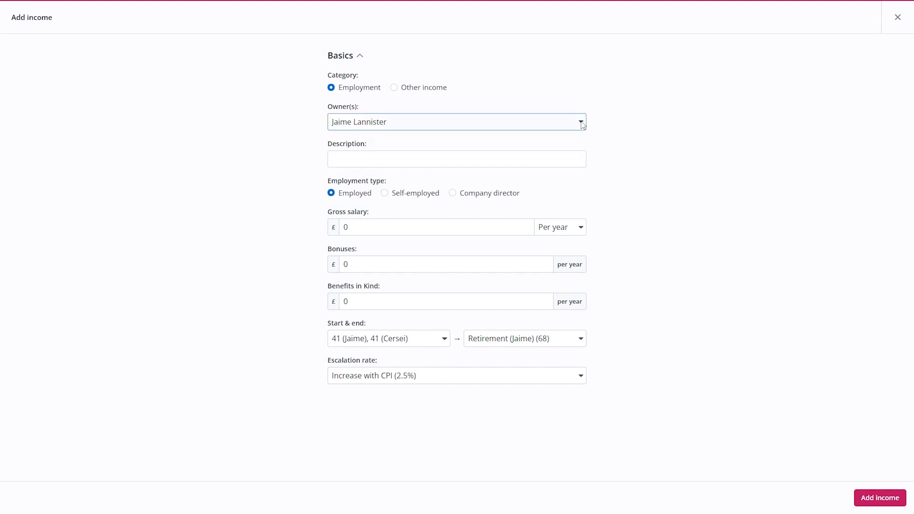
pyautogui.click(573, 164)
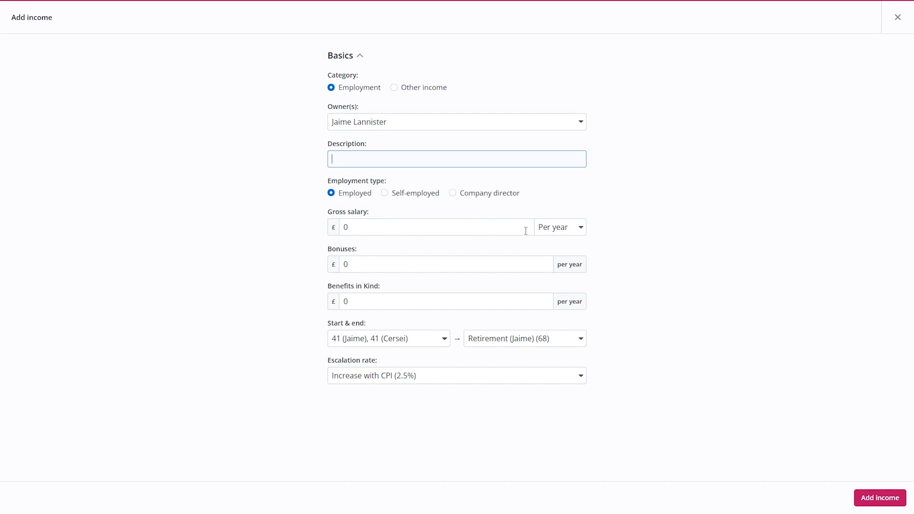
pyautogui.hotkey('shift', 'Tab')
# Try Self-employed with per-year gross profits, then set the employment type to Company director.
pyautogui.click(385, 194)
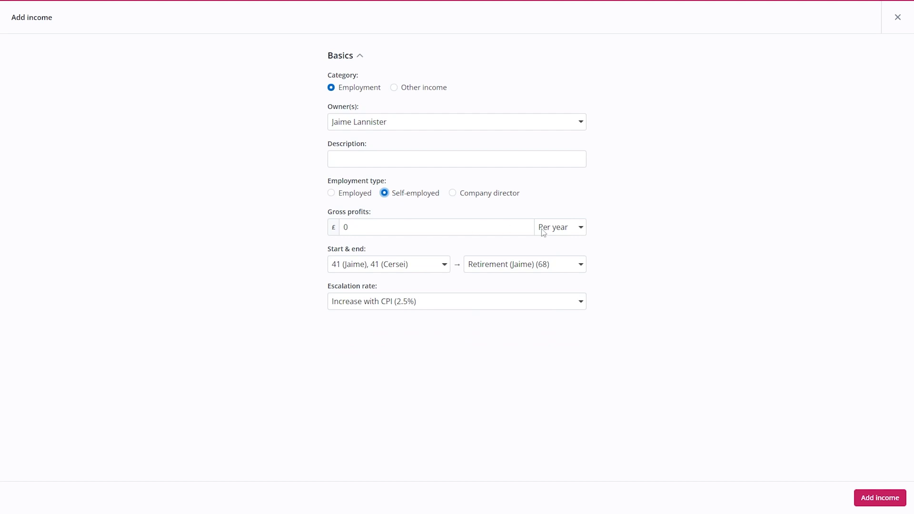
pyautogui.click(582, 230)
pyautogui.click(582, 230)
pyautogui.click(453, 193)
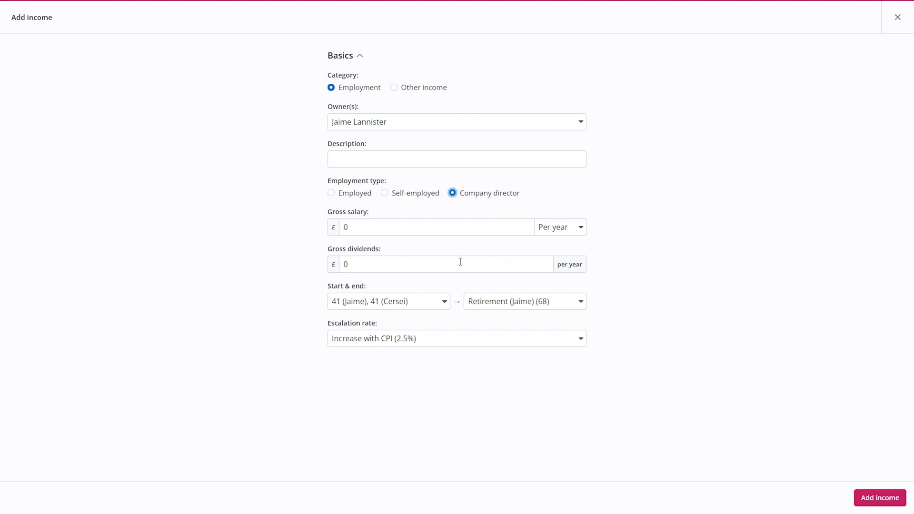
# Try the Other income category and its start/end options, then discard the income and show Expenses.
pyautogui.click(394, 88)
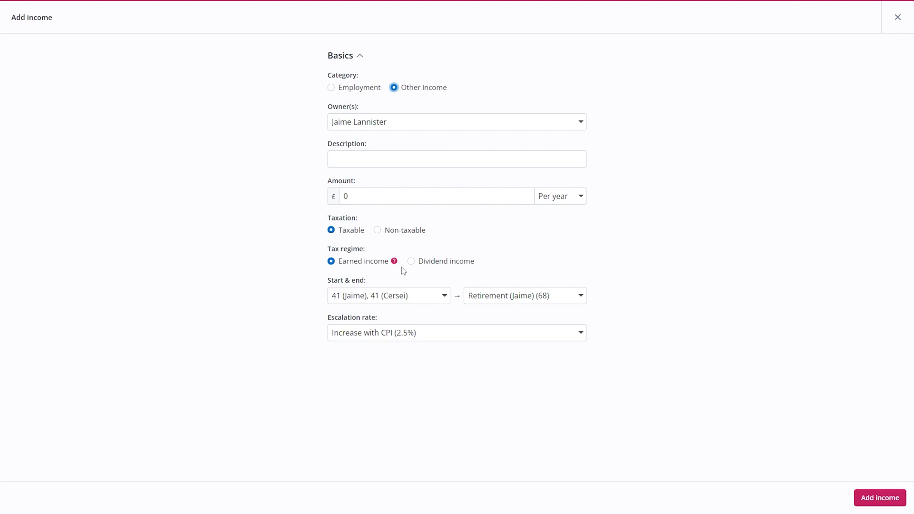
pyautogui.click(444, 300)
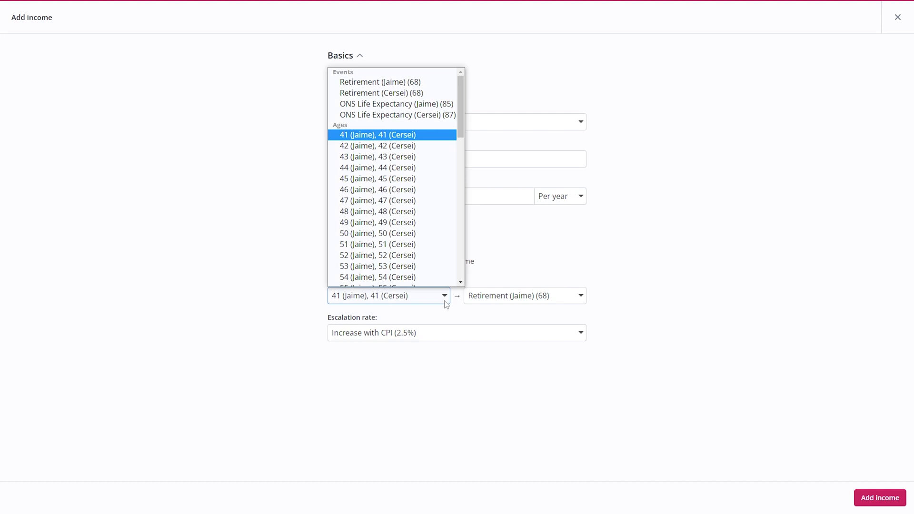
pyautogui.scroll(-1, 443, 276)
pyautogui.moveTo(460, 134); pyautogui.dragTo(459, 104)
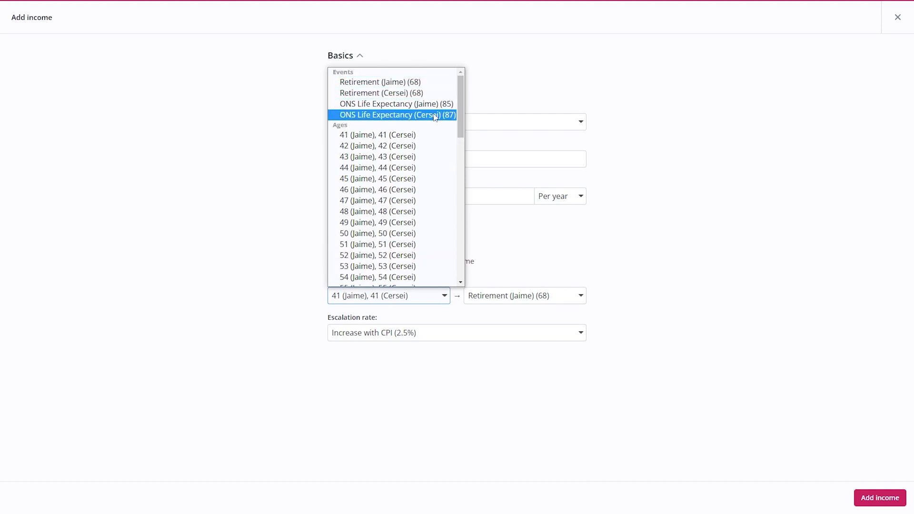
pyautogui.click(581, 296)
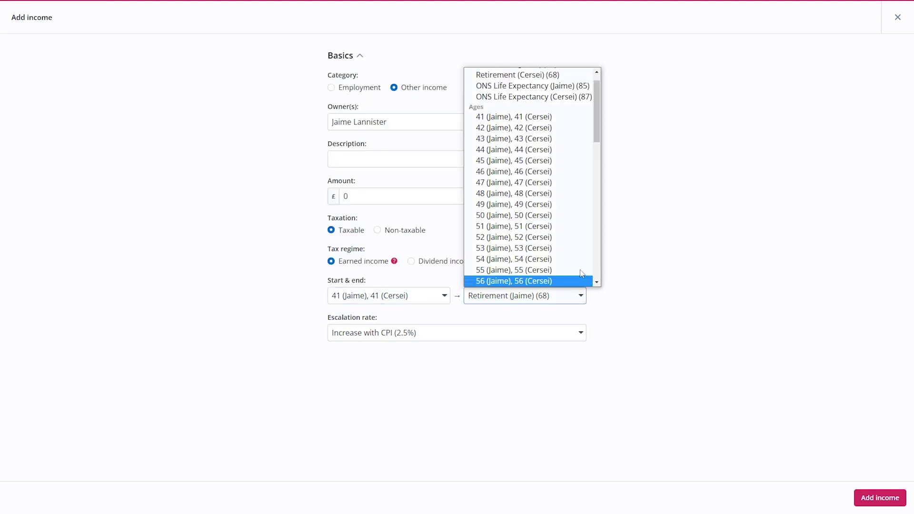
pyautogui.scroll(2, 598, 134)
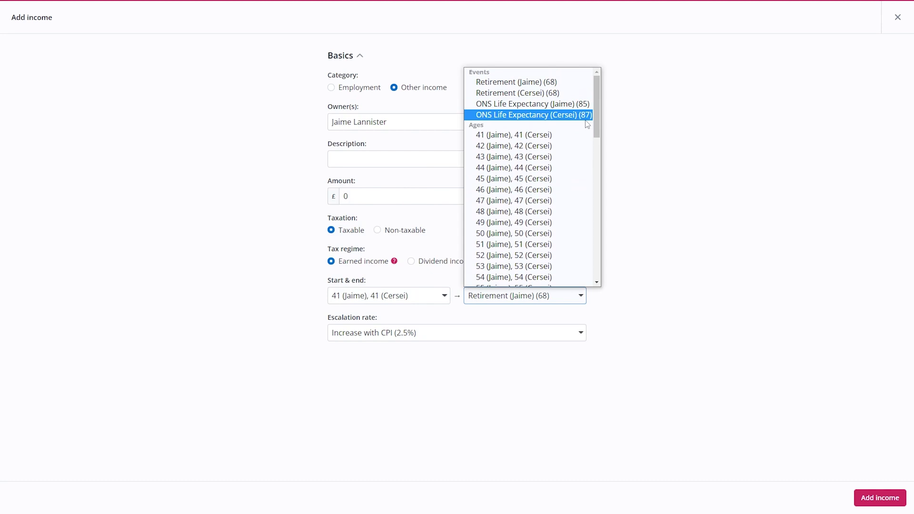
pyautogui.click(647, 200)
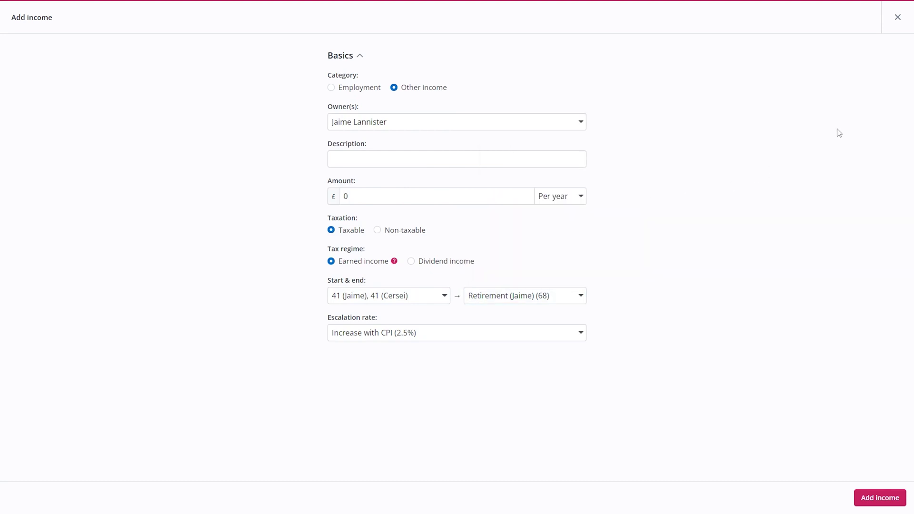
pyautogui.click(898, 18)
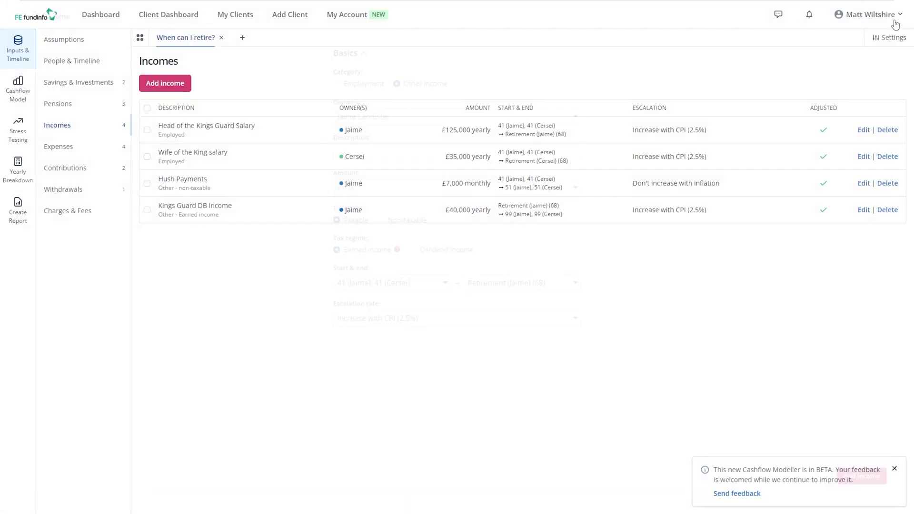
pyautogui.click(68, 148)
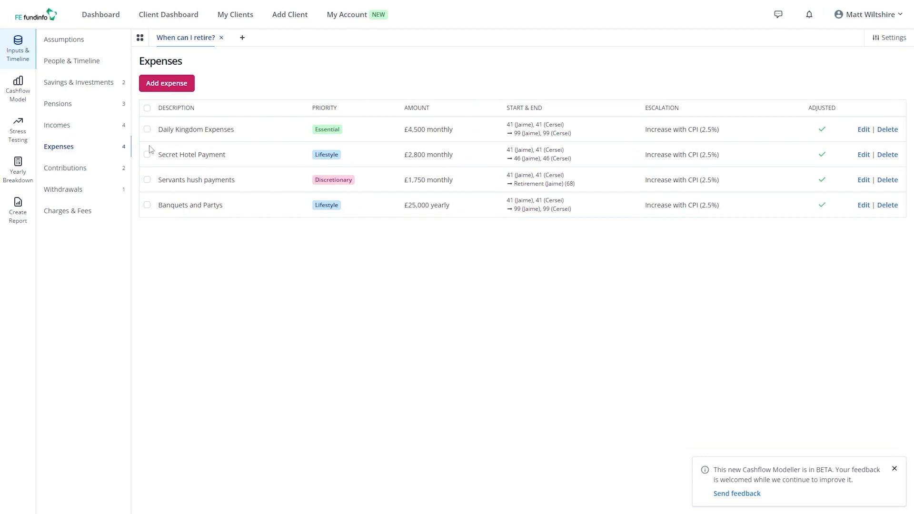
pyautogui.click(175, 91)
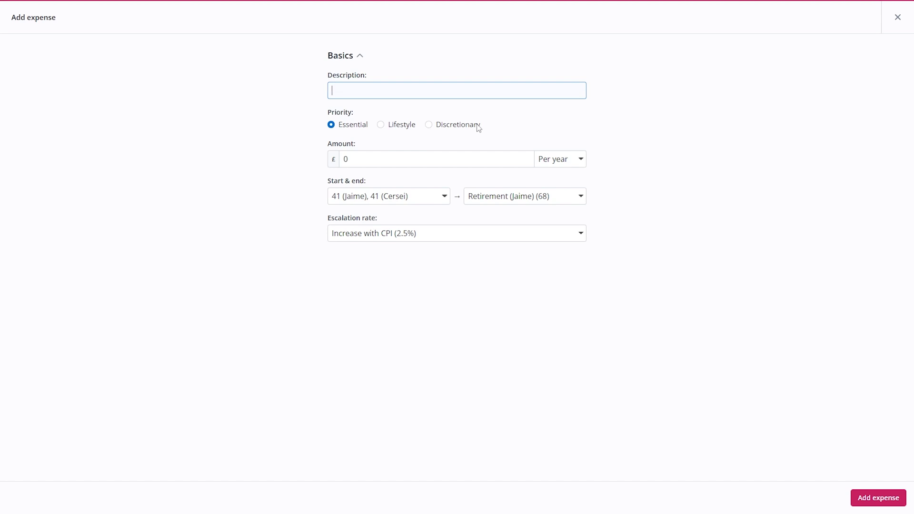
pyautogui.click(898, 17)
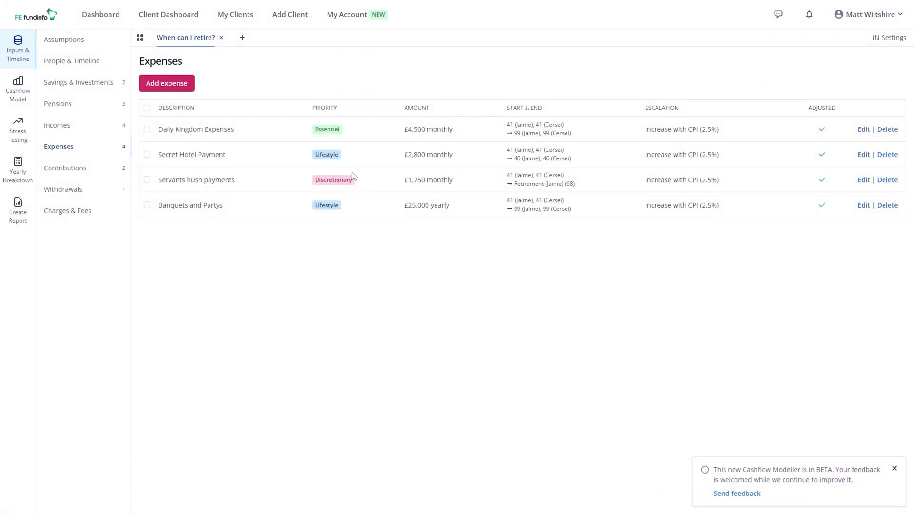
# Open the Withdrawals list and preview the Add withdrawal form without saving.
pyautogui.click(79, 190)
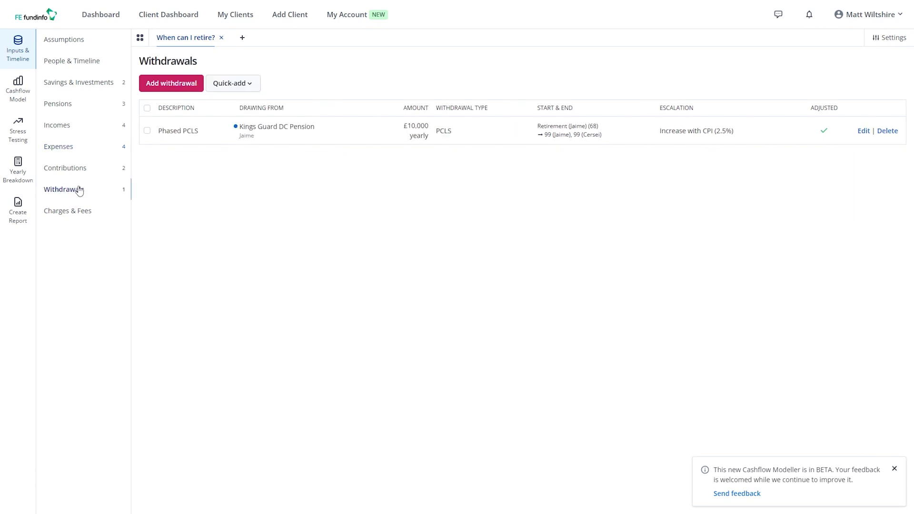
pyautogui.click(179, 86)
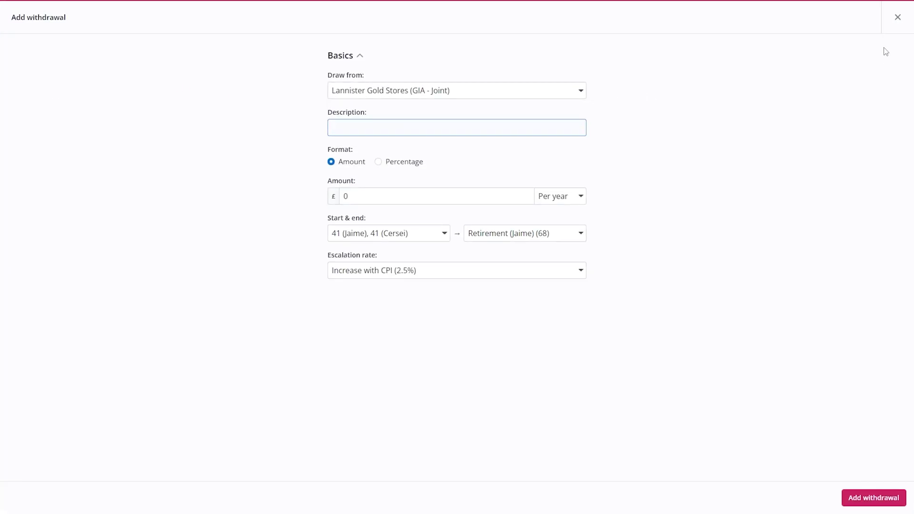
pyautogui.click(898, 18)
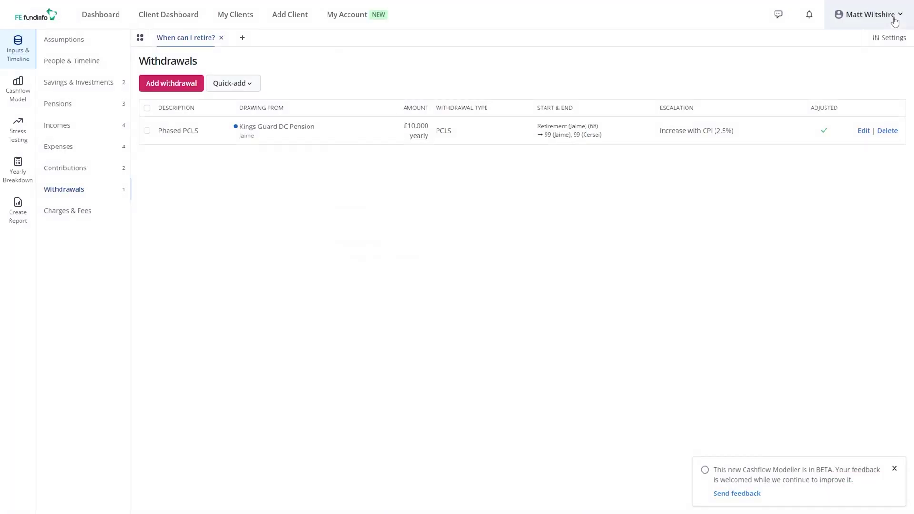
# Preview a Quick-add PCLS withdrawal, keeping PCLS as its type, then discard it.
pyautogui.click(249, 88)
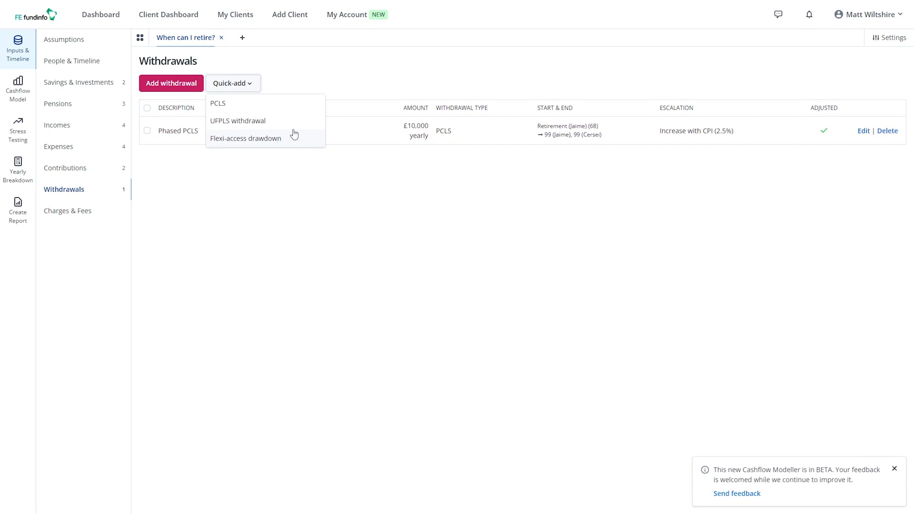
pyautogui.click(238, 84)
pyautogui.click(233, 106)
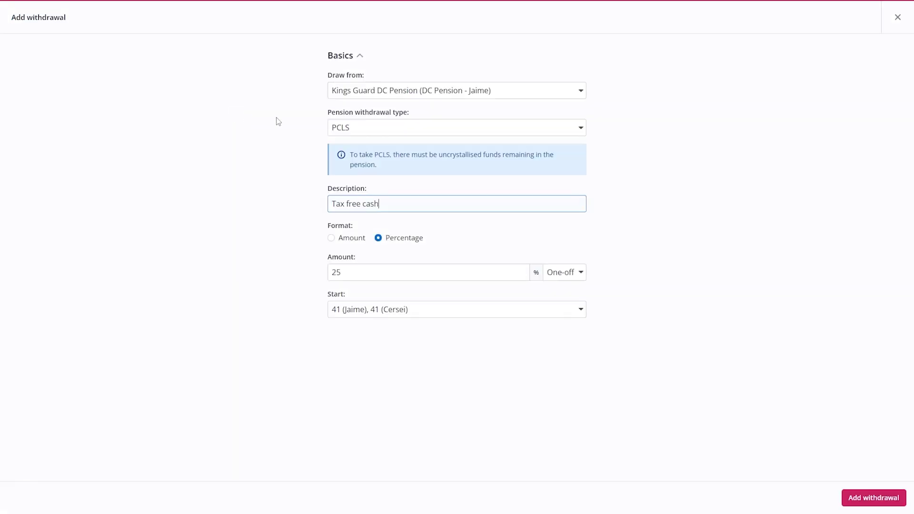
pyautogui.click(582, 133)
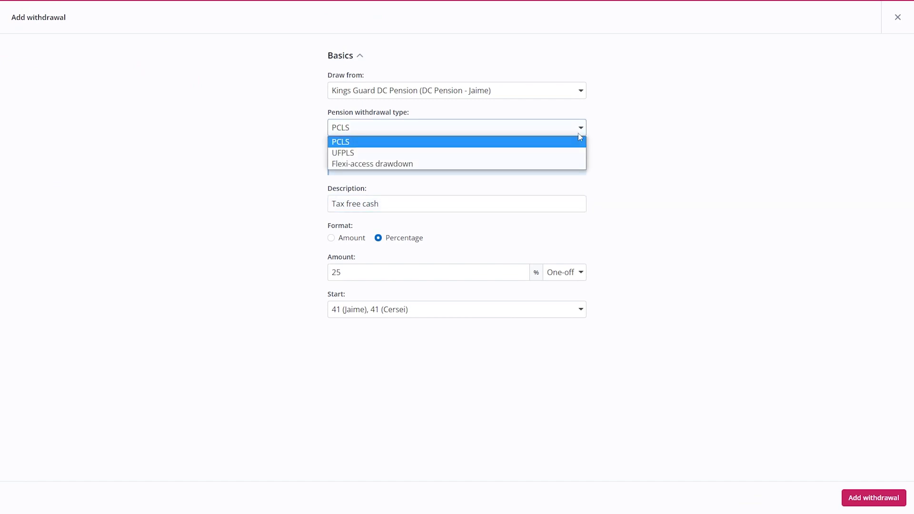
pyautogui.click(564, 134)
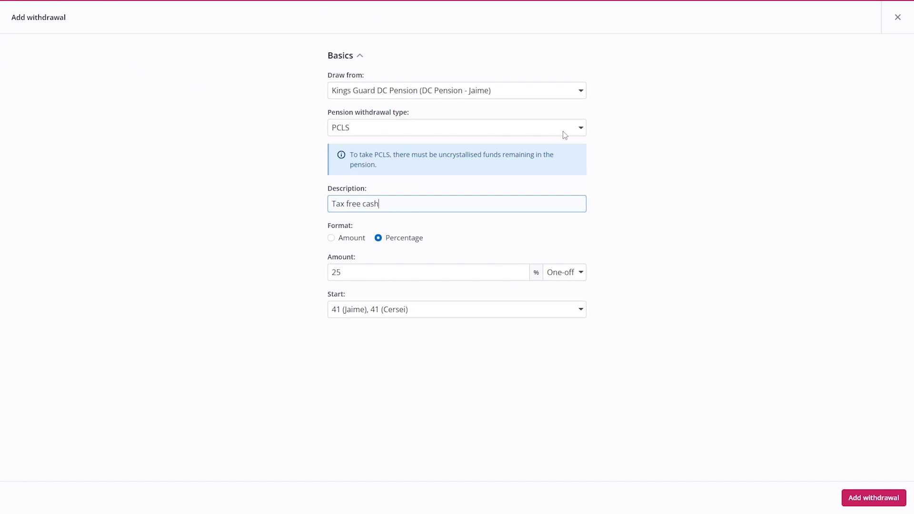
pyautogui.click(898, 18)
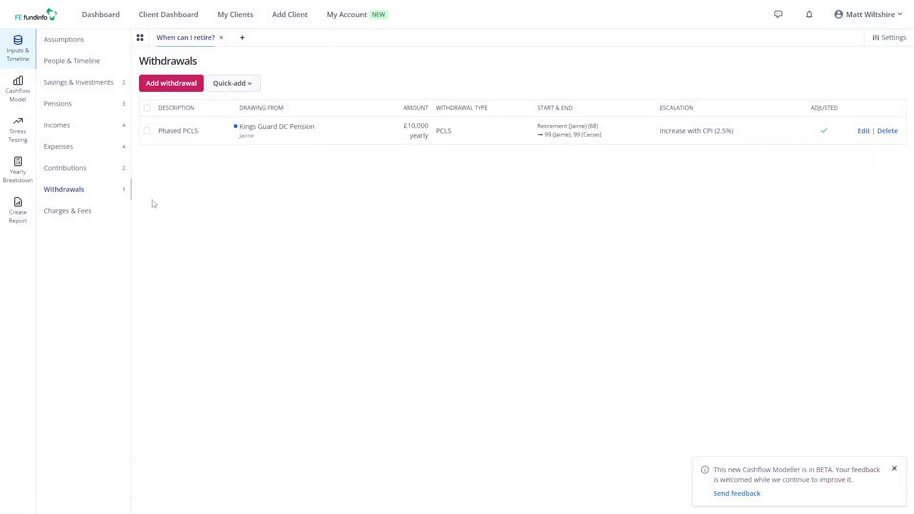
pyautogui.click(22, 101)
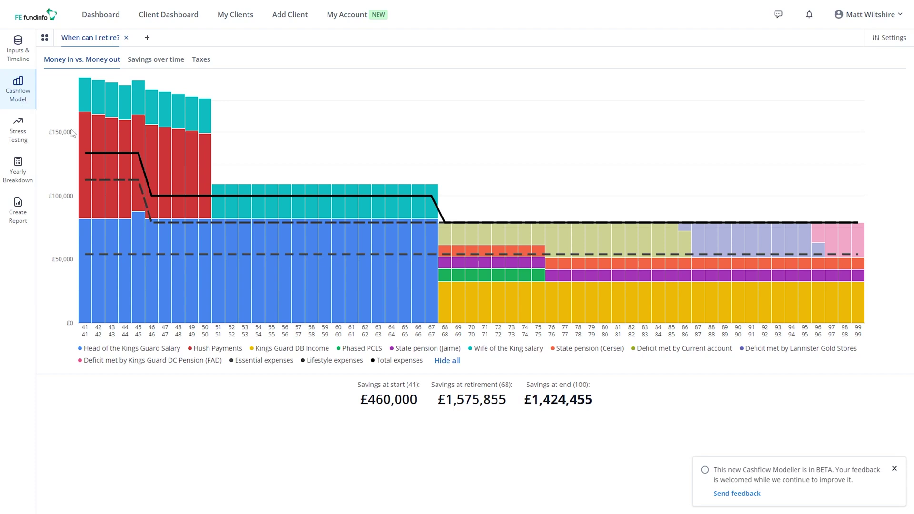
pyautogui.moveTo(164, 170)
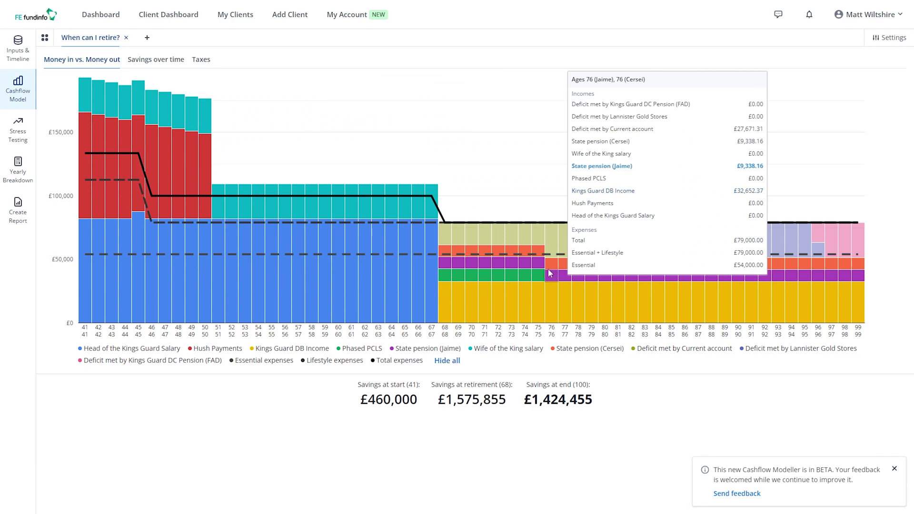
pyautogui.moveTo(435, 257)
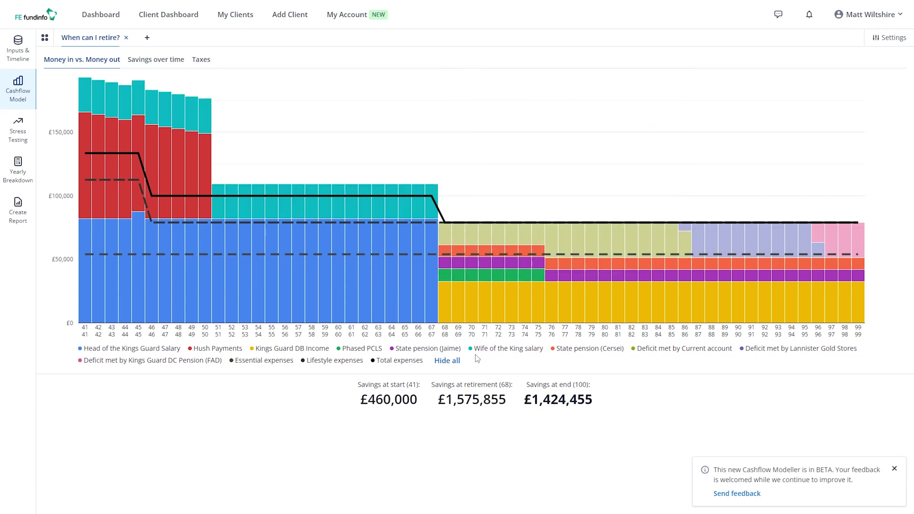
# Hide all series, then show Essential expenses, the salary, DB income, Phased PCLS and both state pensions.
pyautogui.click(447, 361)
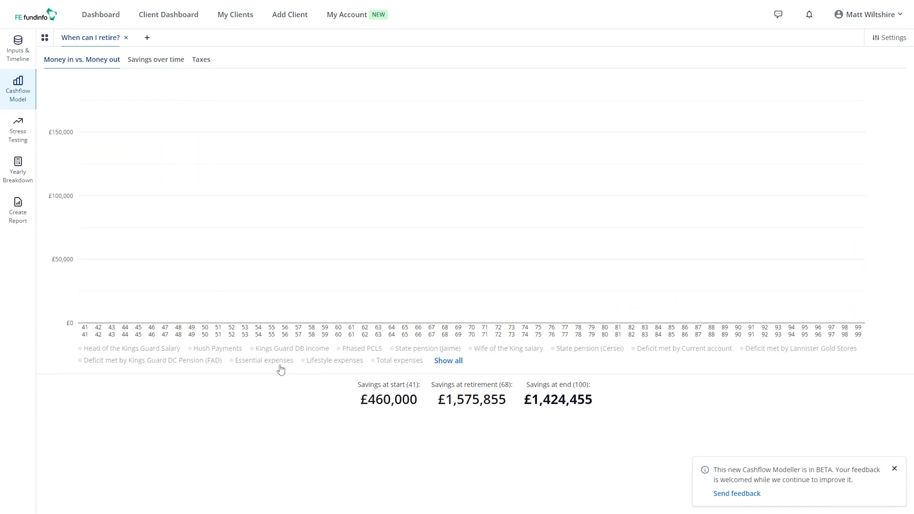
pyautogui.click(265, 361)
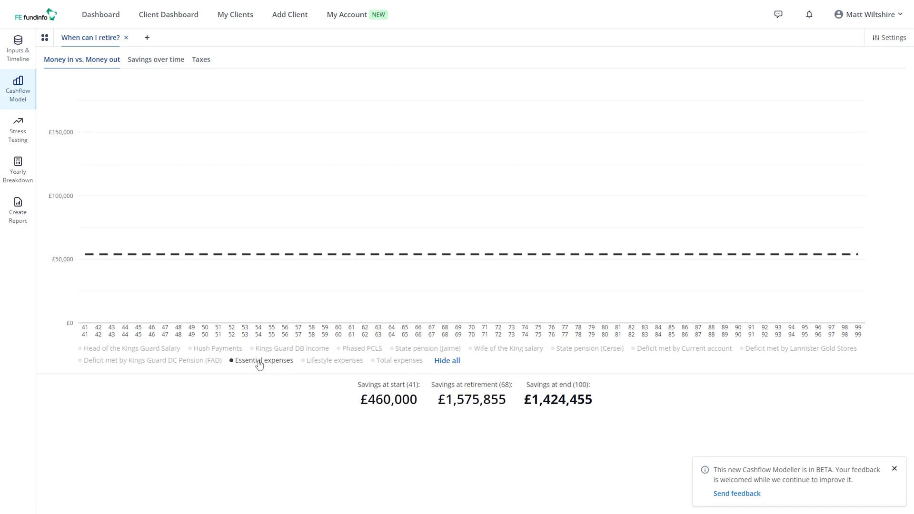
pyautogui.click(145, 350)
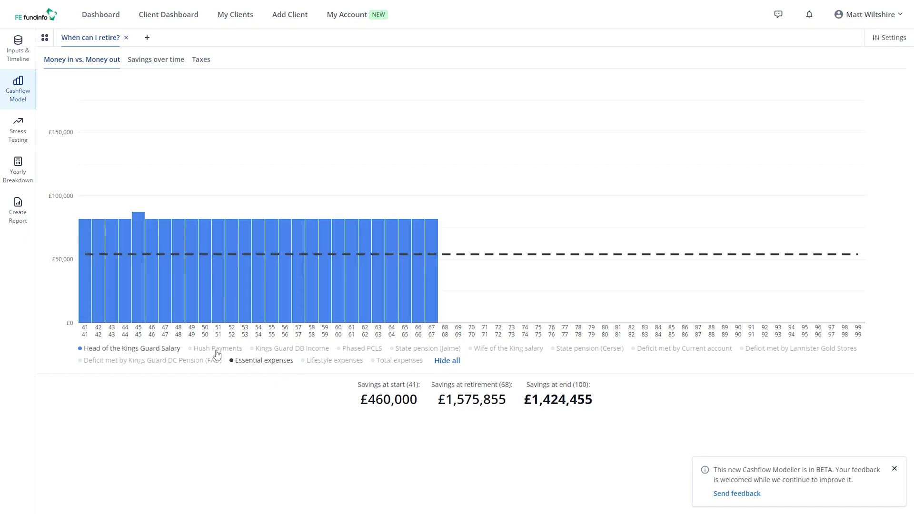
pyautogui.click(278, 351)
pyautogui.click(360, 352)
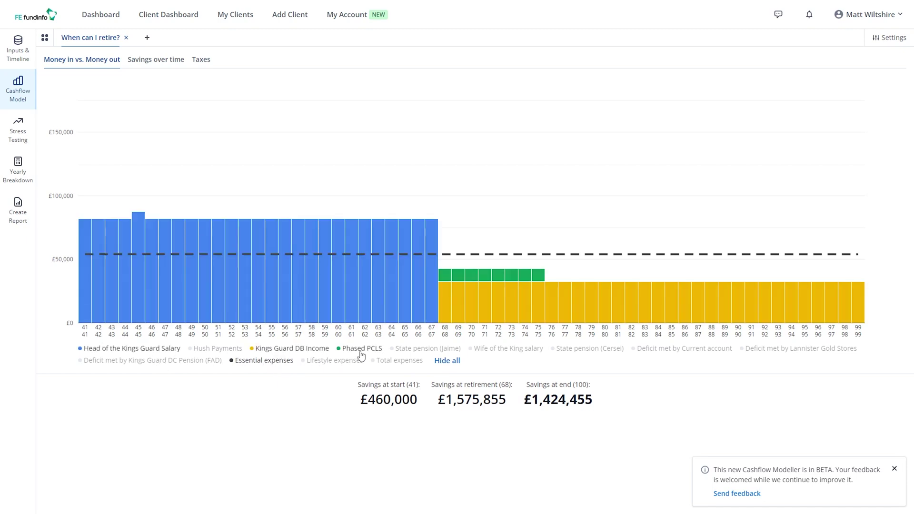
pyautogui.click(413, 352)
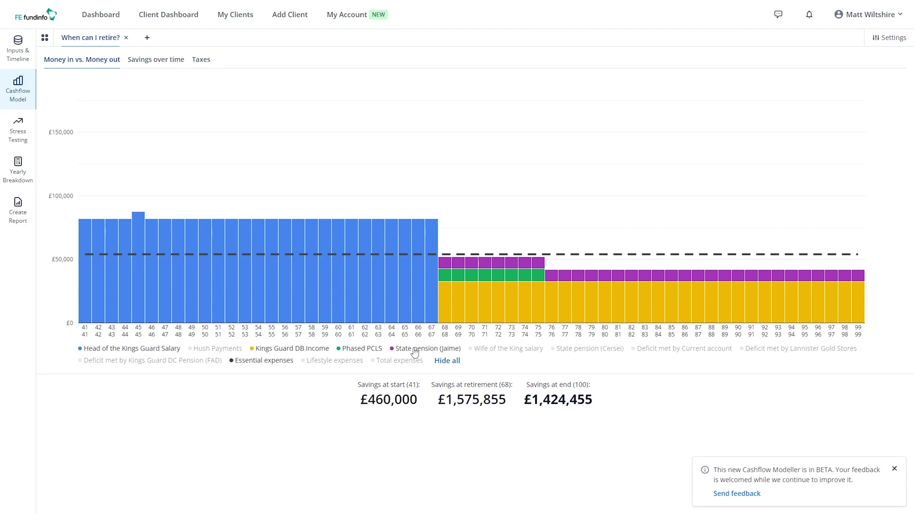
pyautogui.click(559, 353)
# Add the three deficit series, Hush Payments, Wife of the King salary, and Lifestyle and Total expenses.
pyautogui.click(657, 351)
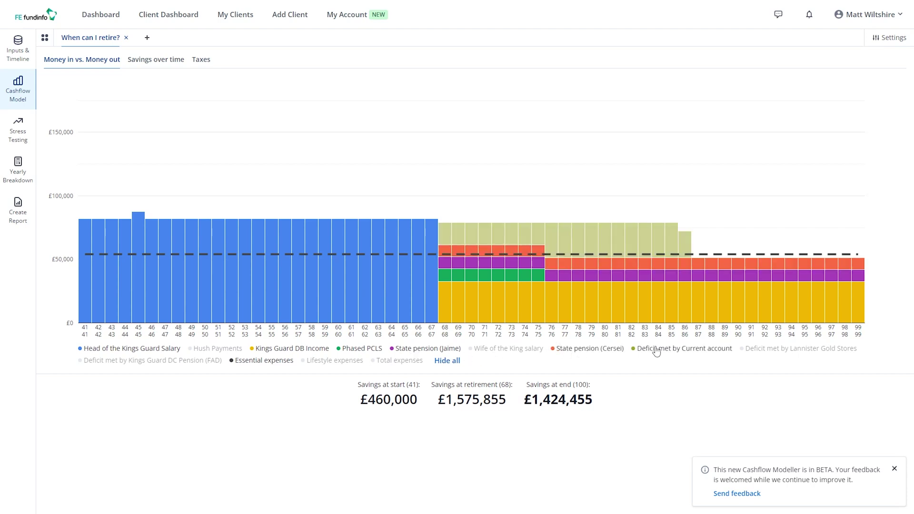
pyautogui.click(753, 350)
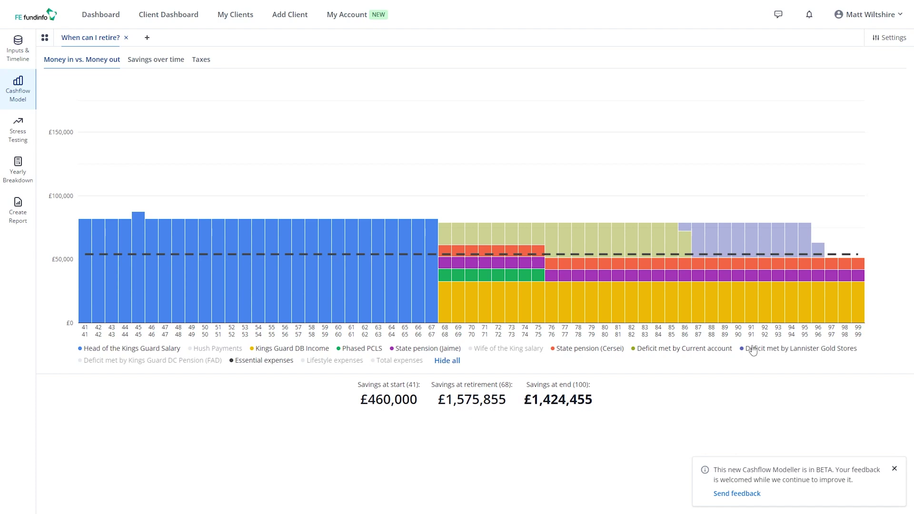
pyautogui.click(203, 361)
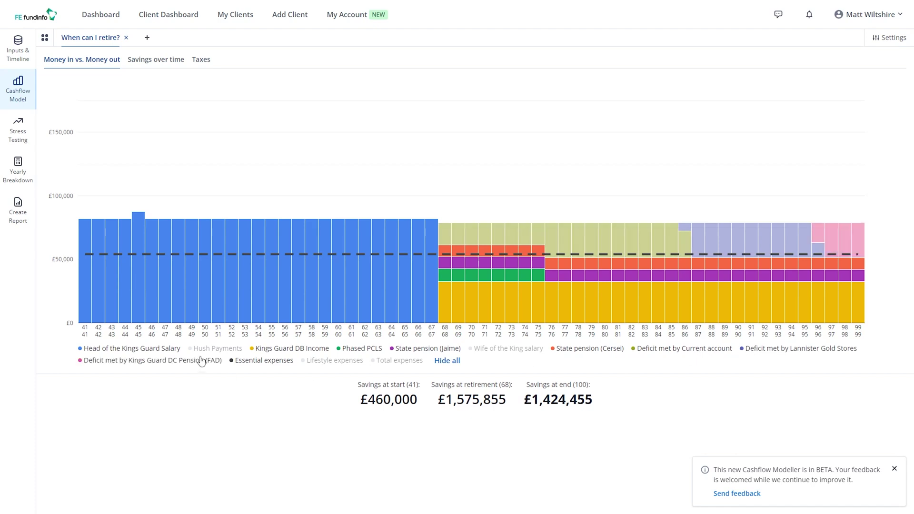
pyautogui.click(229, 351)
pyautogui.click(509, 350)
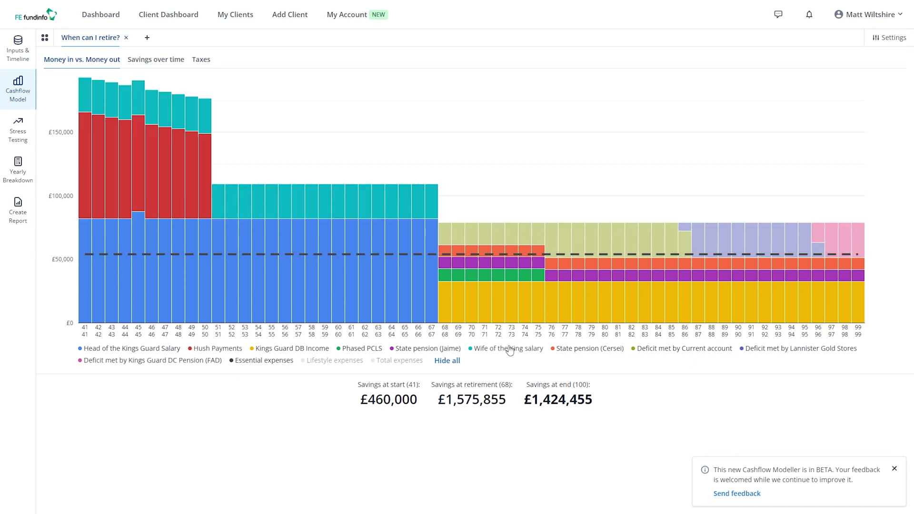
pyautogui.click(333, 361)
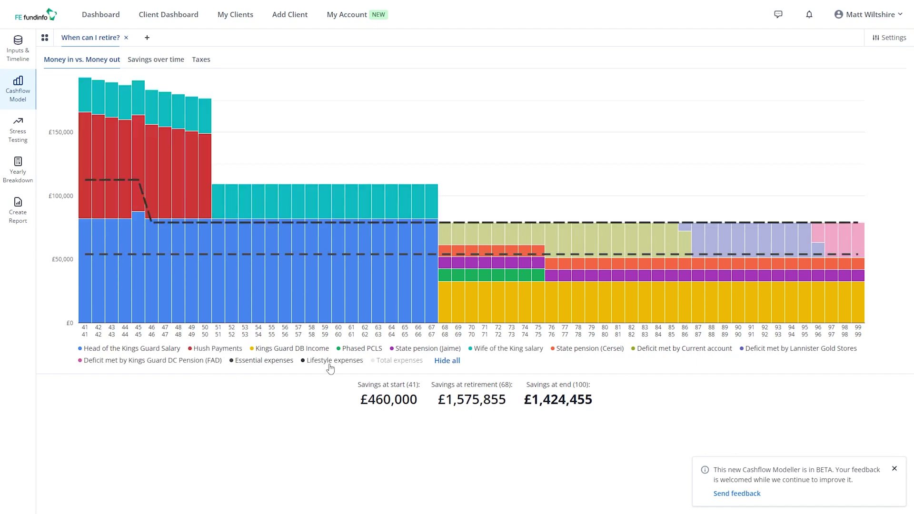
pyautogui.click(407, 364)
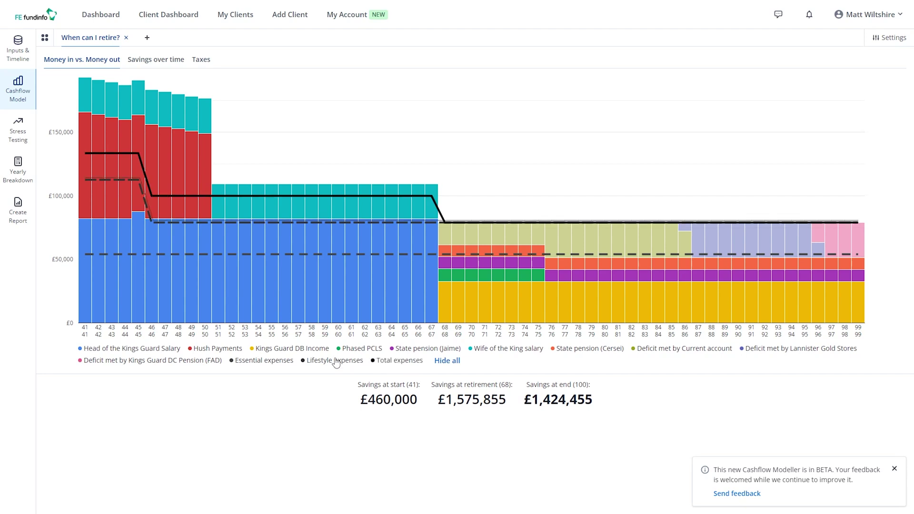
# View Savings over time, then show the Taxes chart with both clients' income tax and NI series.
pyautogui.click(172, 60)
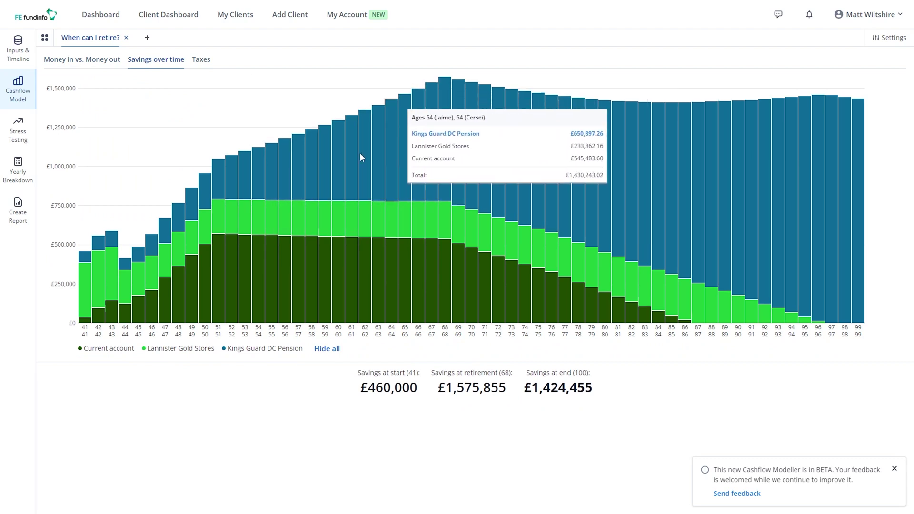
pyautogui.click(201, 66)
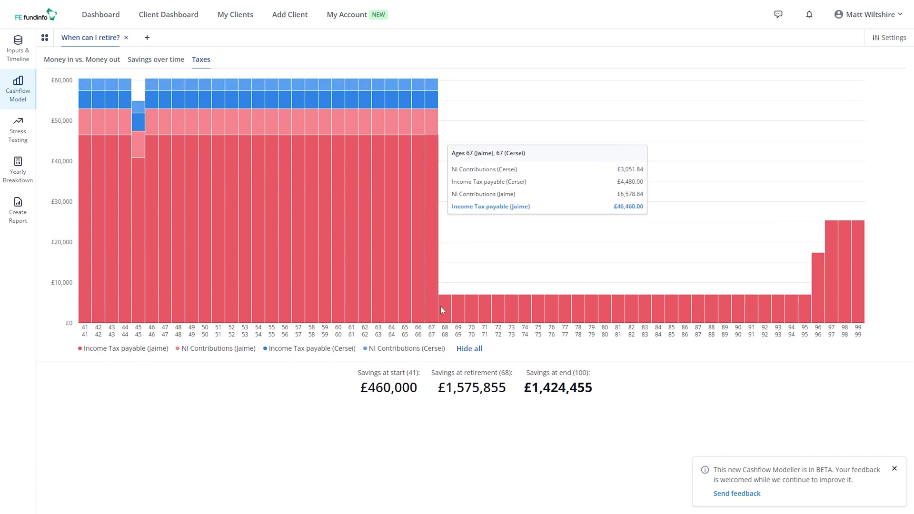
pyautogui.click(471, 350)
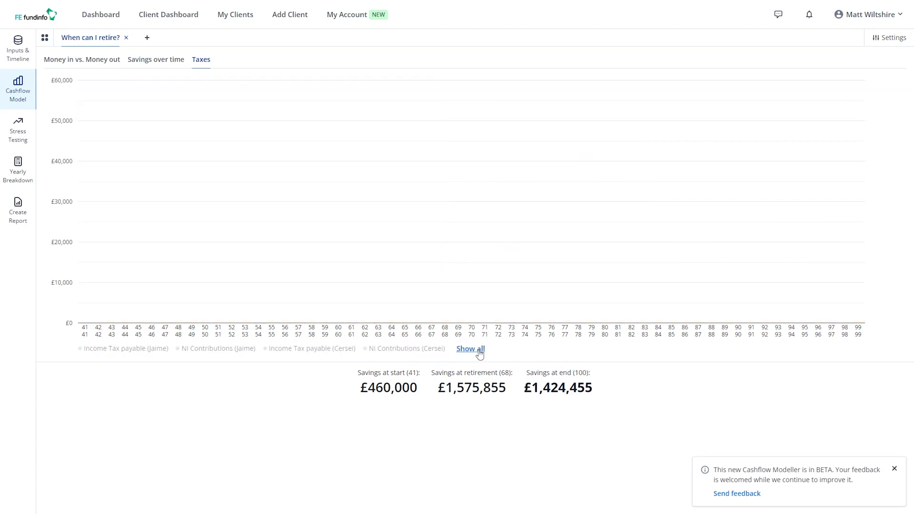
pyautogui.click(118, 350)
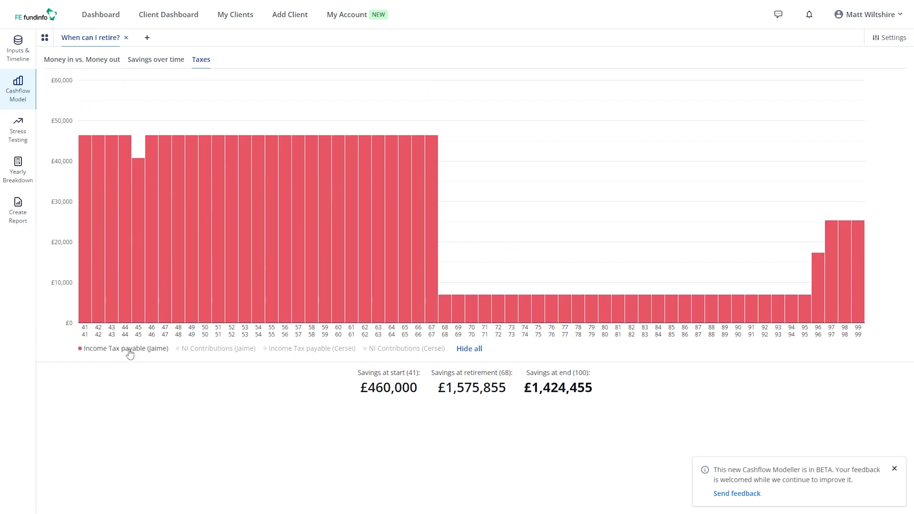
pyautogui.click(204, 350)
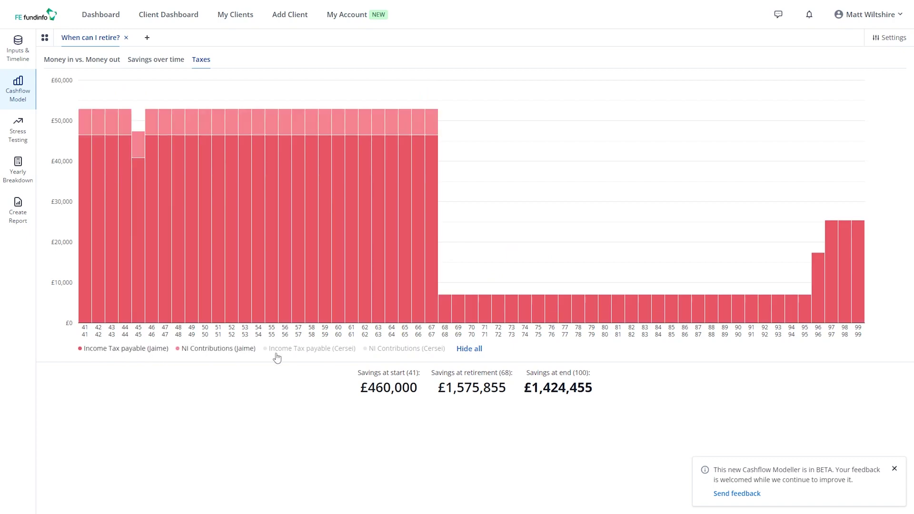
pyautogui.click(309, 351)
pyautogui.click(407, 349)
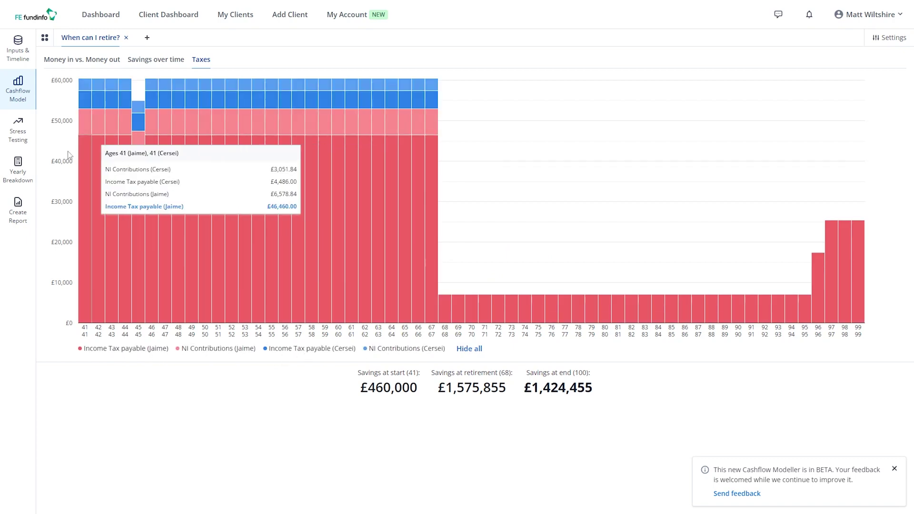
# Set up a market event simulation on Current account, Lannister Gold Stores and Kings Guard DC Pension.
pyautogui.click(26, 140)
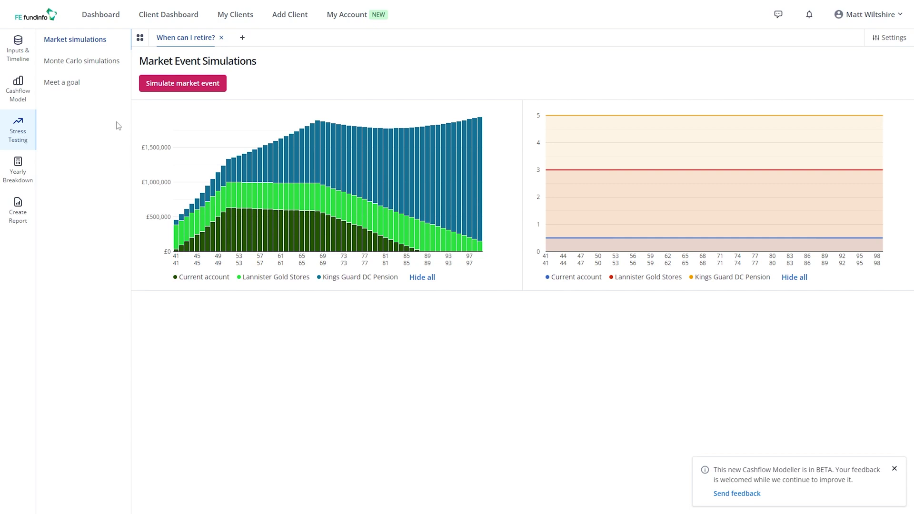
pyautogui.click(204, 93)
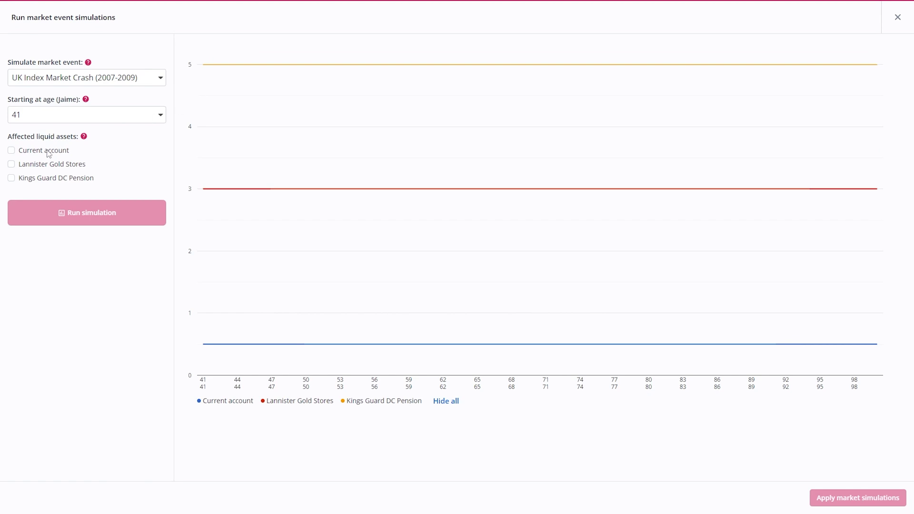
pyautogui.click(11, 151)
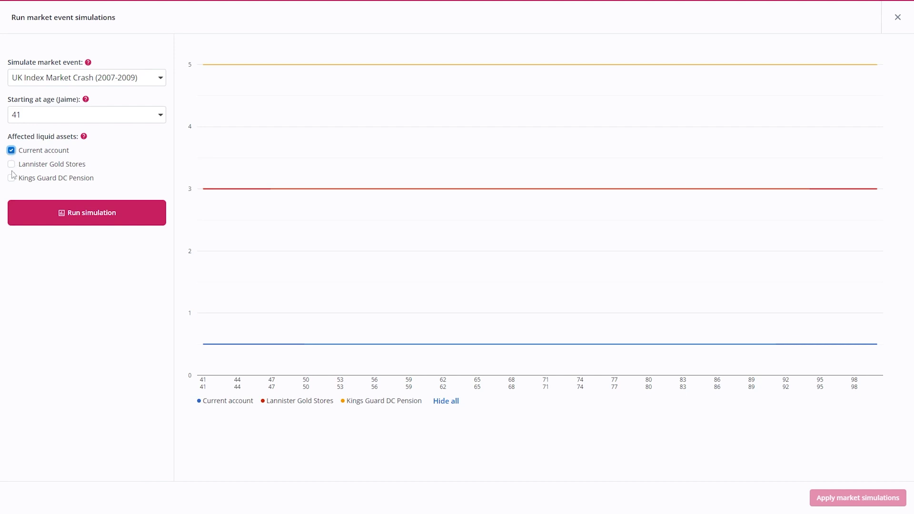
pyautogui.click(11, 164)
pyautogui.click(12, 178)
# Run and apply the UK Index Market Crash (2007-2009) simulation, then view the Meet a goal page.
pyautogui.click(47, 222)
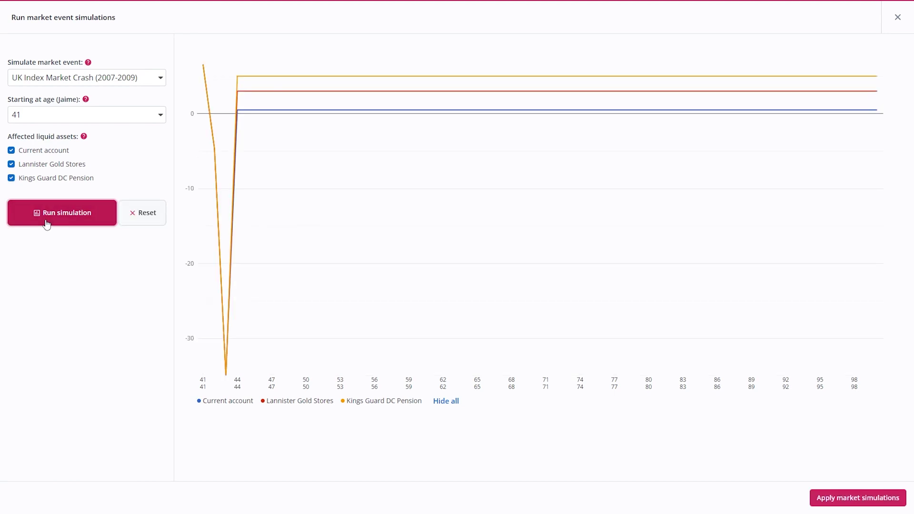
pyautogui.click(847, 498)
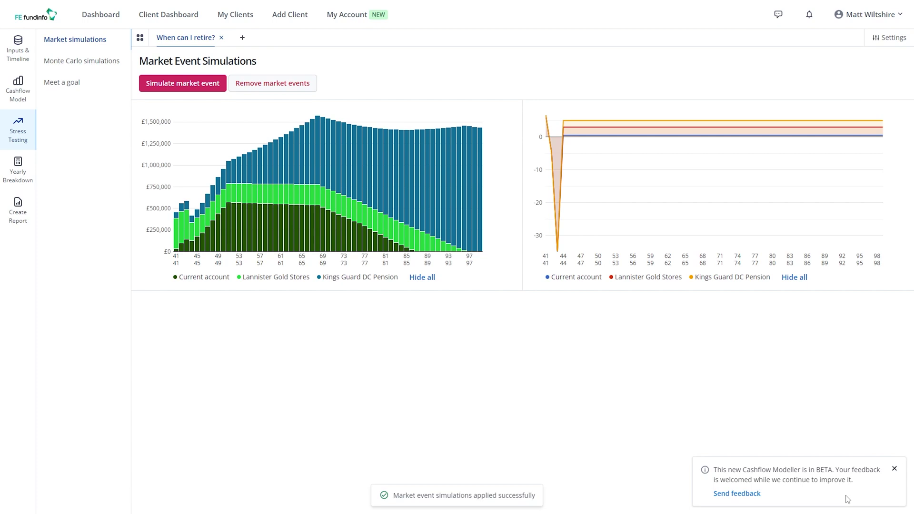
pyautogui.click(72, 67)
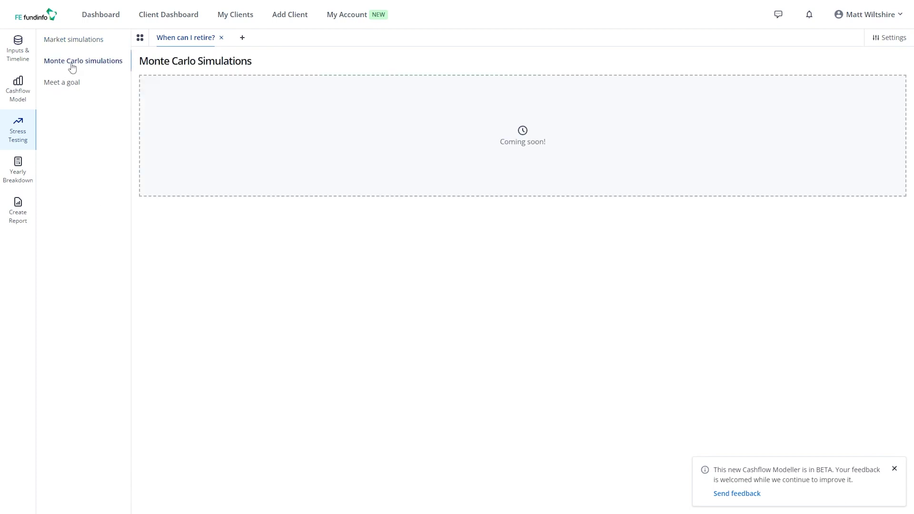
pyautogui.click(72, 86)
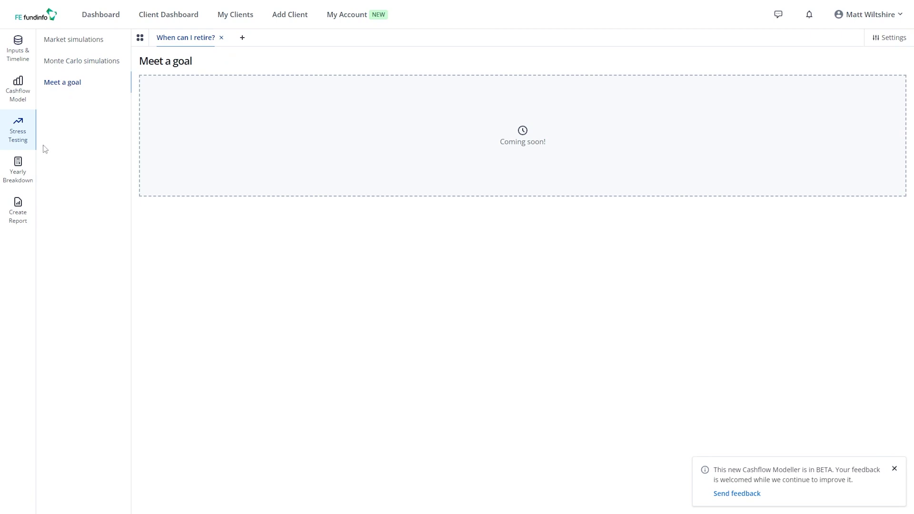
# Show the 2022/23 money-out list of four expenses, £21,000 to £54,000, in the Yearly Breakdown.
pyautogui.click(21, 176)
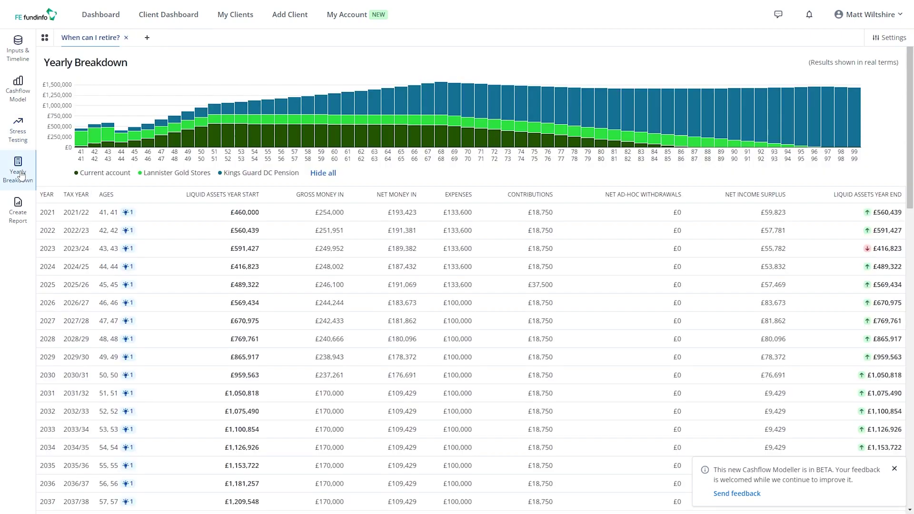
pyautogui.click(68, 233)
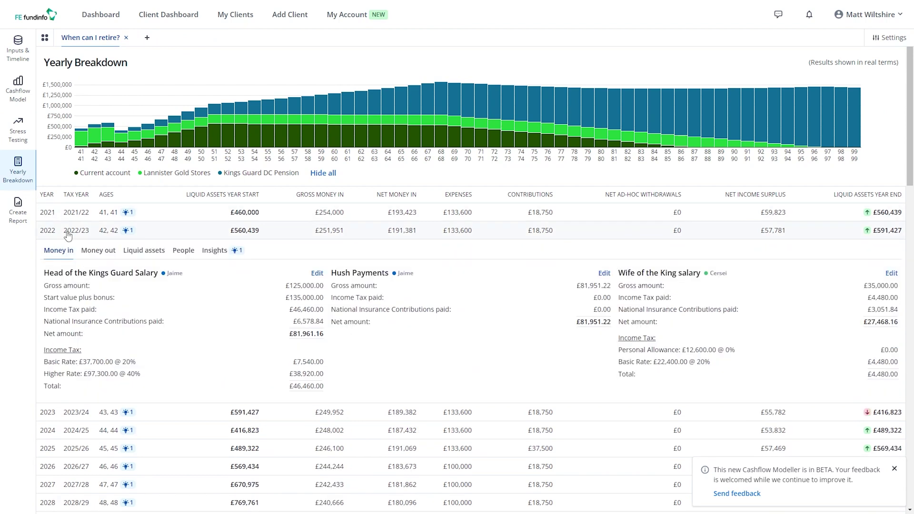
pyautogui.click(88, 252)
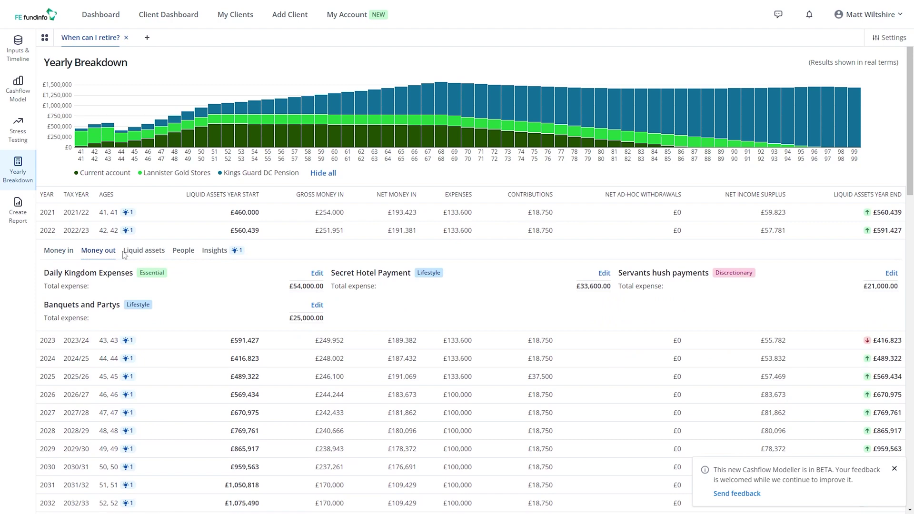
# Review the 2022 liquid assets, each person's Lifetime Allowance usage, and the 2022 insights.
pyautogui.click(140, 252)
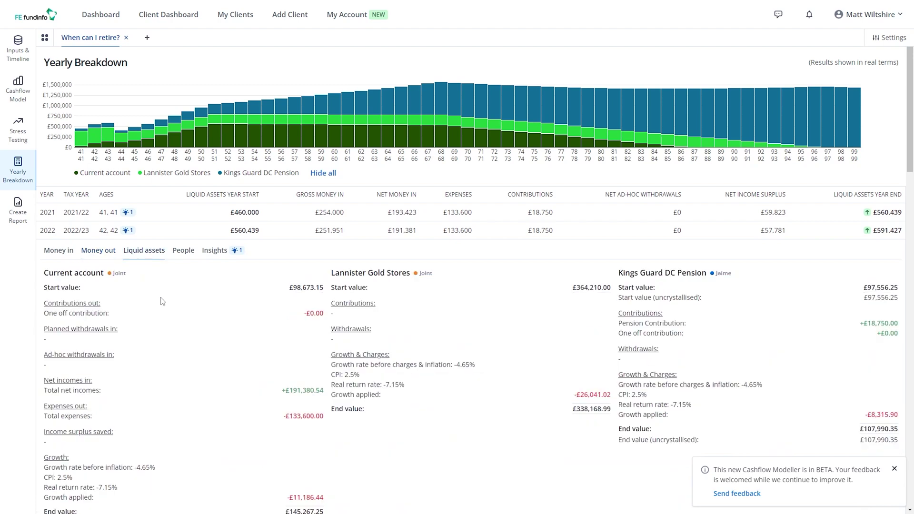
pyautogui.scroll(-2, 166, 310)
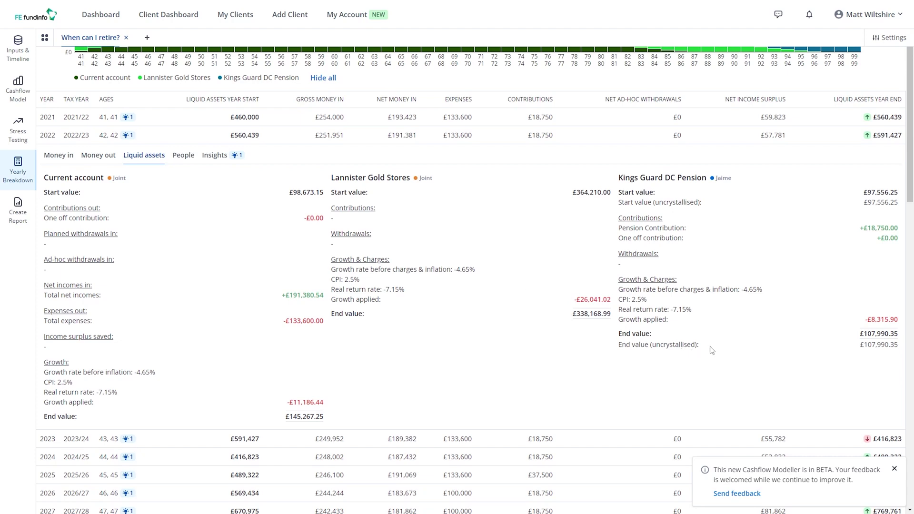
pyautogui.click(185, 162)
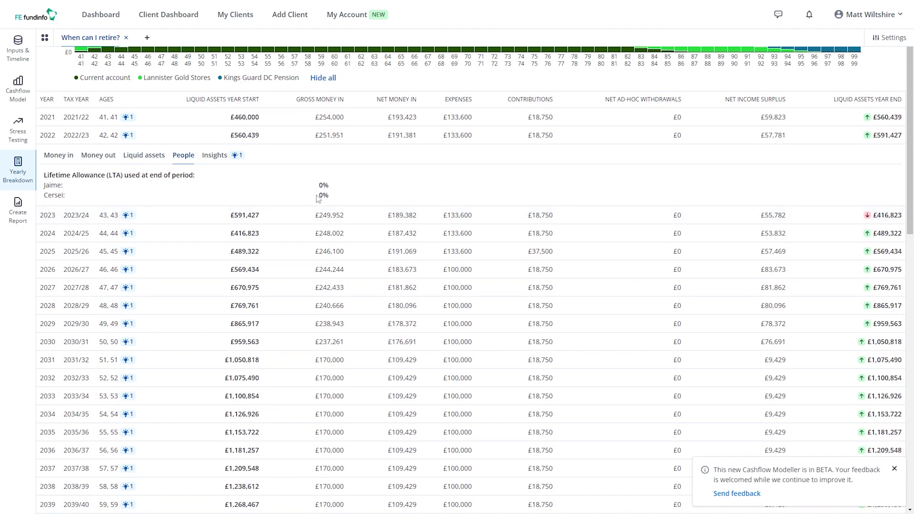
pyautogui.click(212, 164)
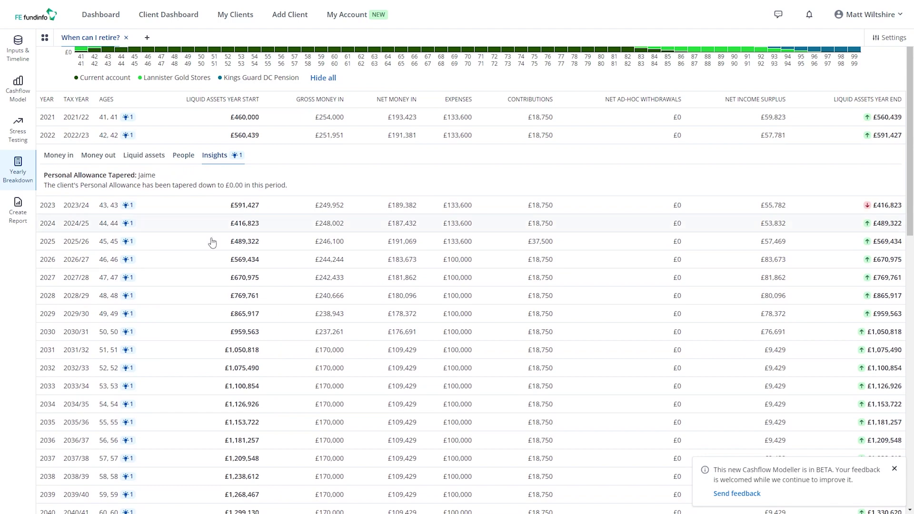
# Expand 2055/56 to see both clients tested against the Lifetime Allowance at period end.
pyautogui.scroll(-6, 200, 341)
pyautogui.scroll(-3, 159, 387)
pyautogui.click(98, 407)
pyautogui.scroll(-1, 105, 414)
pyautogui.scroll(-3, 105, 416)
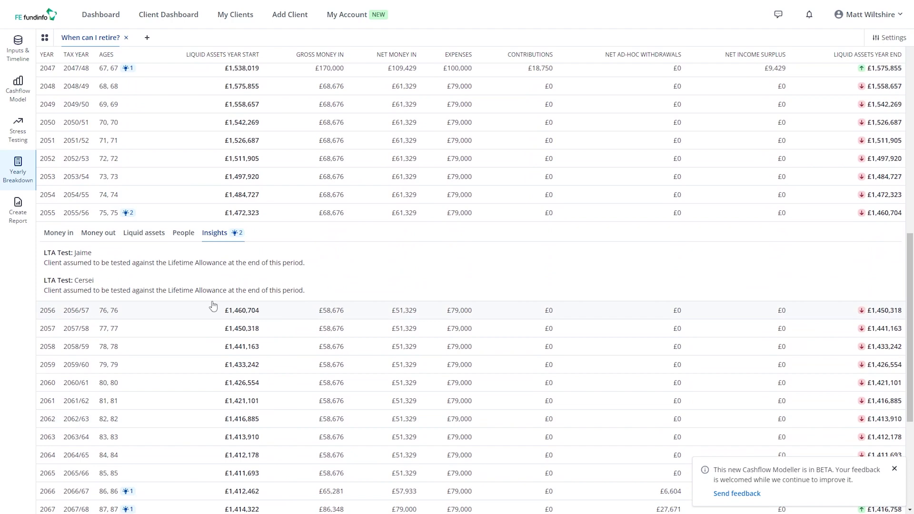
# Start a report that includes the growth rate breakdown and the net growth rates over time chart.
pyautogui.click(25, 213)
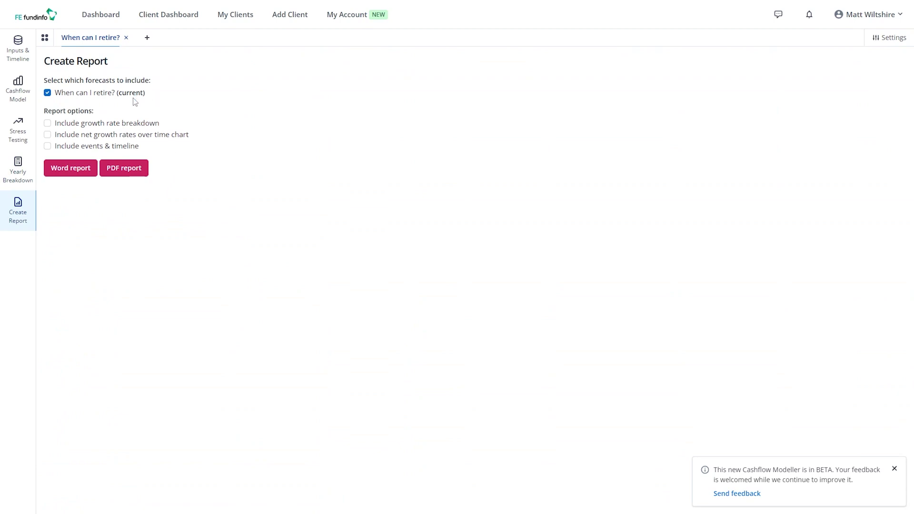
pyautogui.click(48, 124)
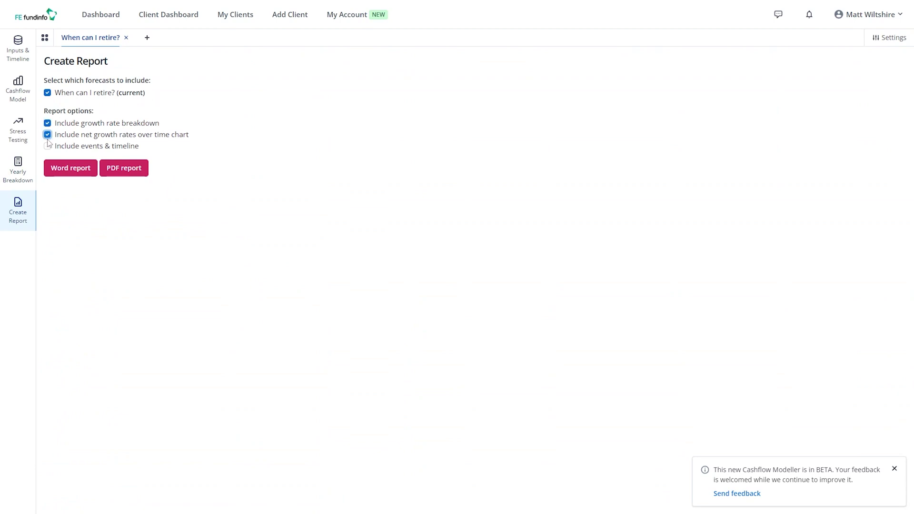